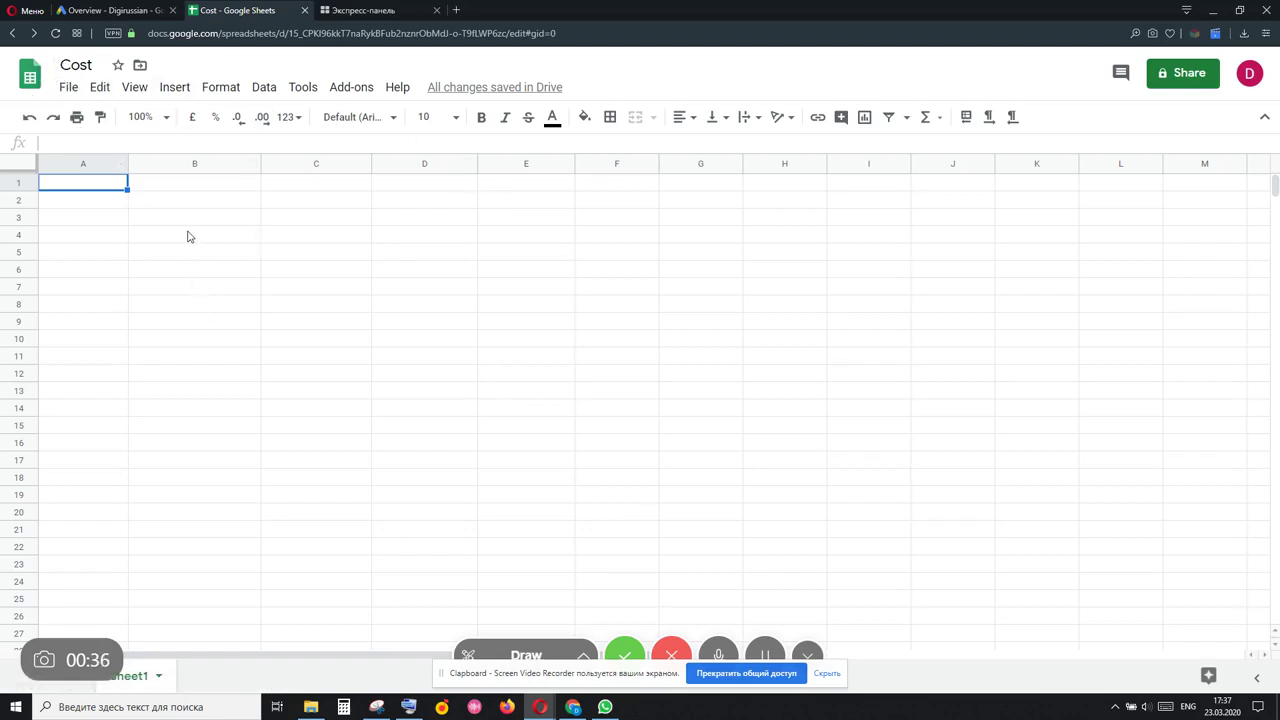
# Step: Open the Add-ons menu to see the Supermetrics add-on options
pyautogui.click(340, 87)
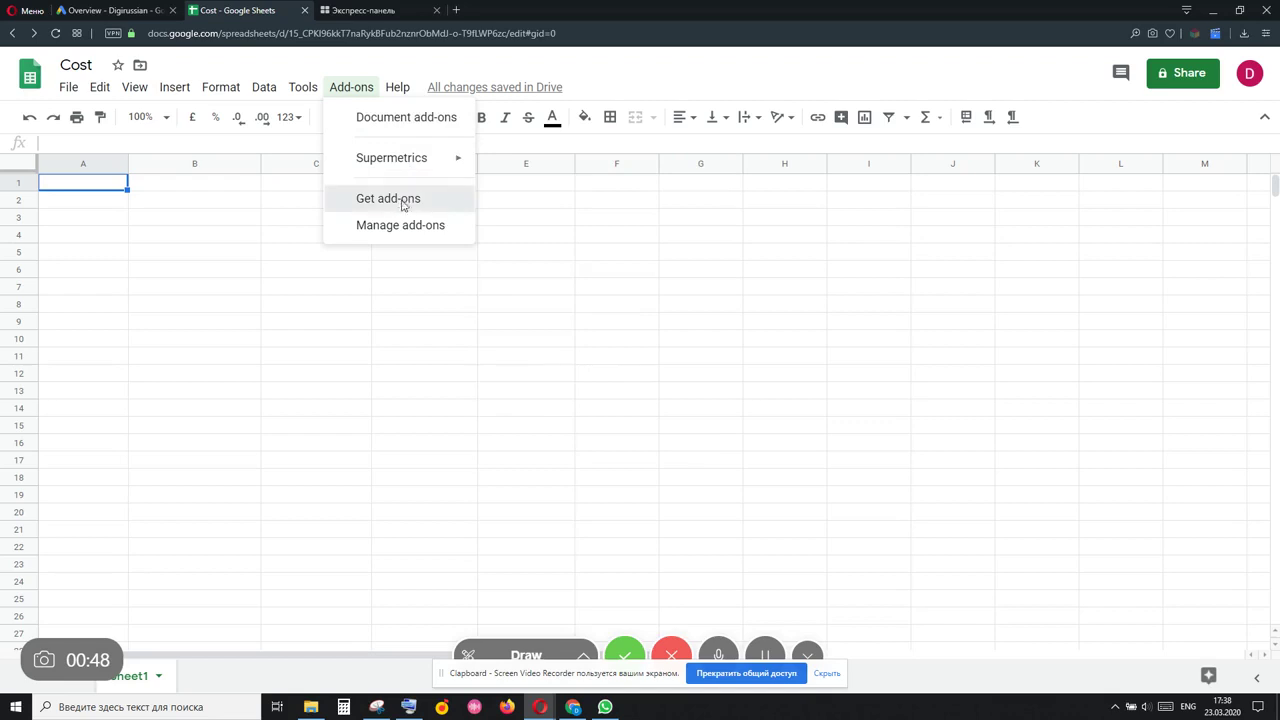
# Step: Search the marketplace for 'super', confirm Supermetrics is installed on its page, then close the marketplace
pyautogui.click(403, 206)
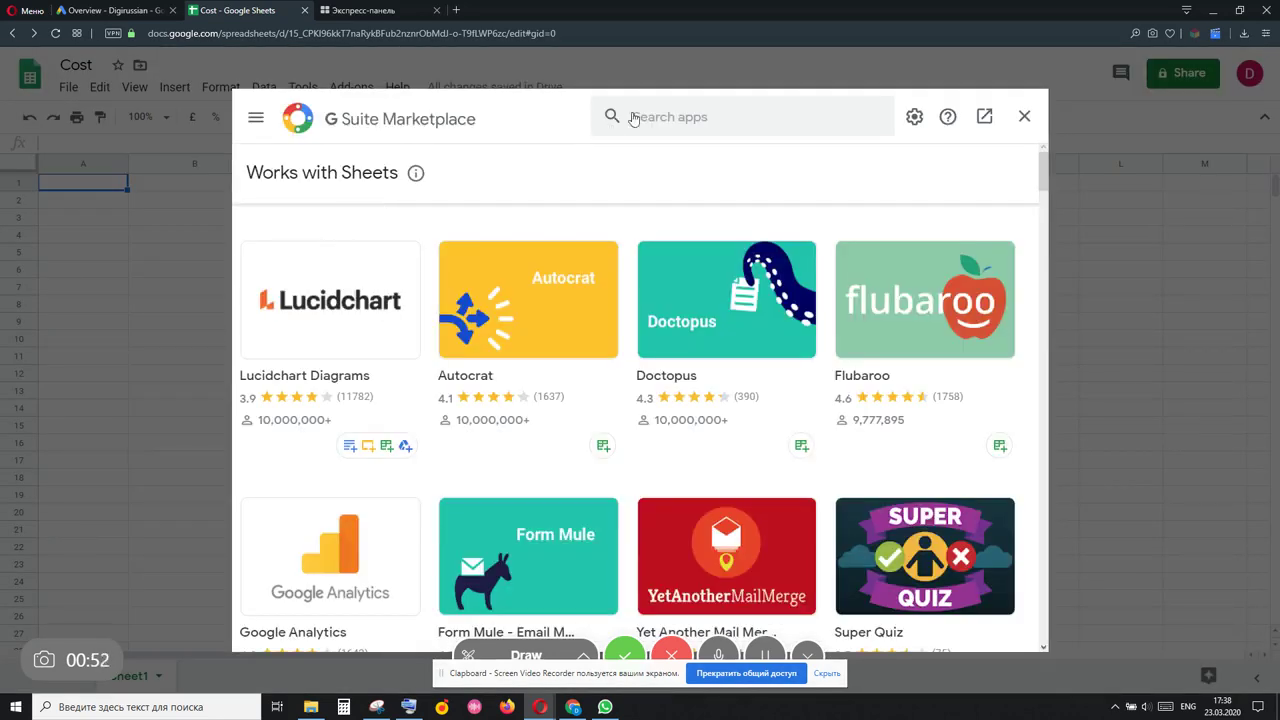
pyautogui.click(646, 131)
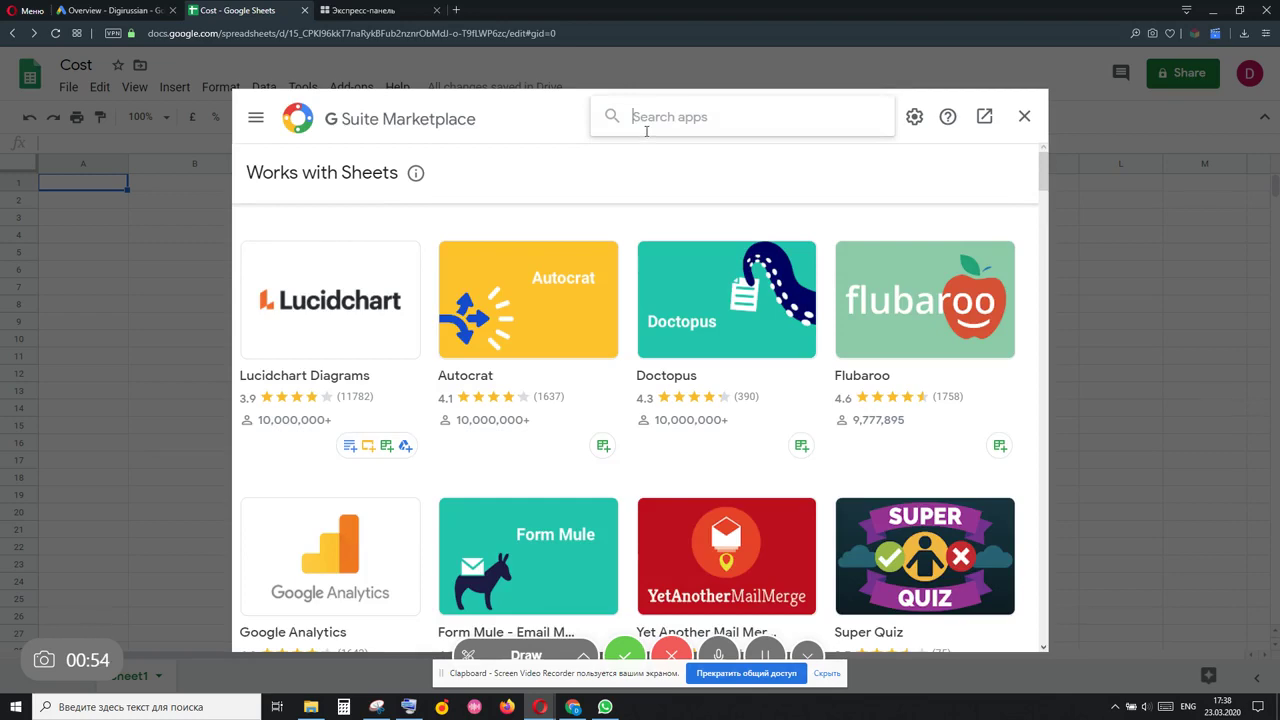
pyautogui.write('super')
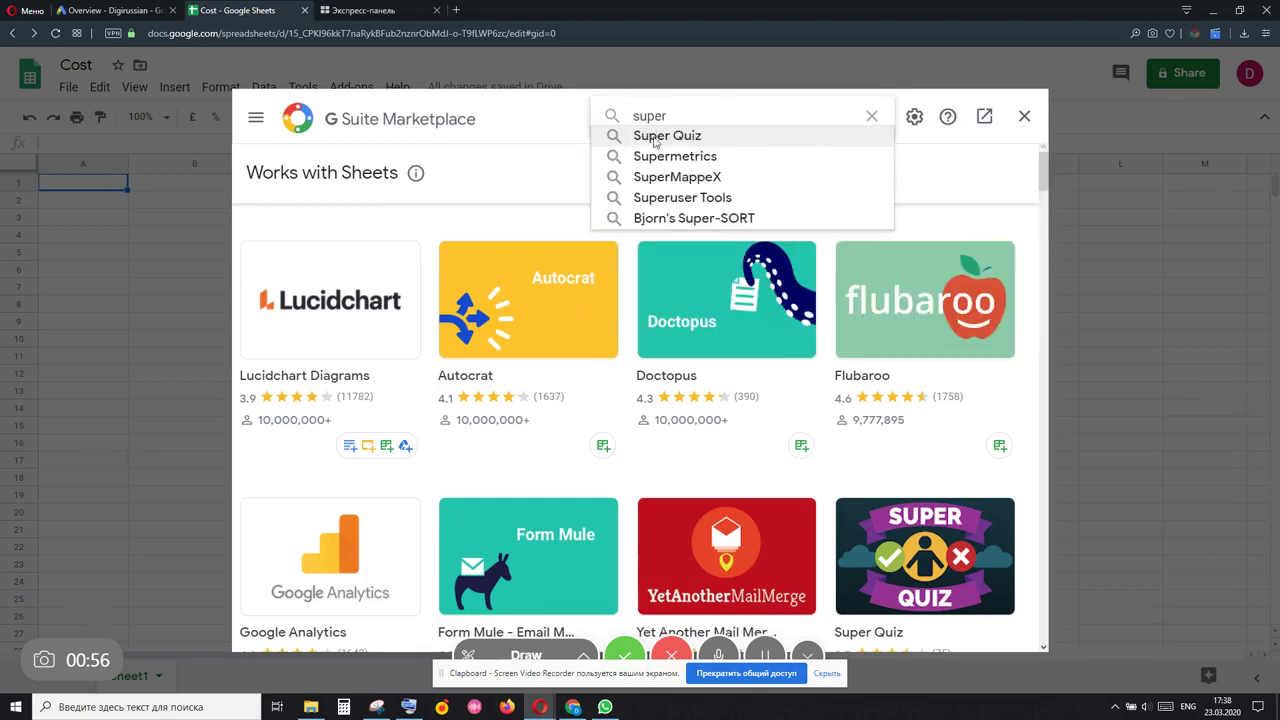
pyautogui.click(659, 156)
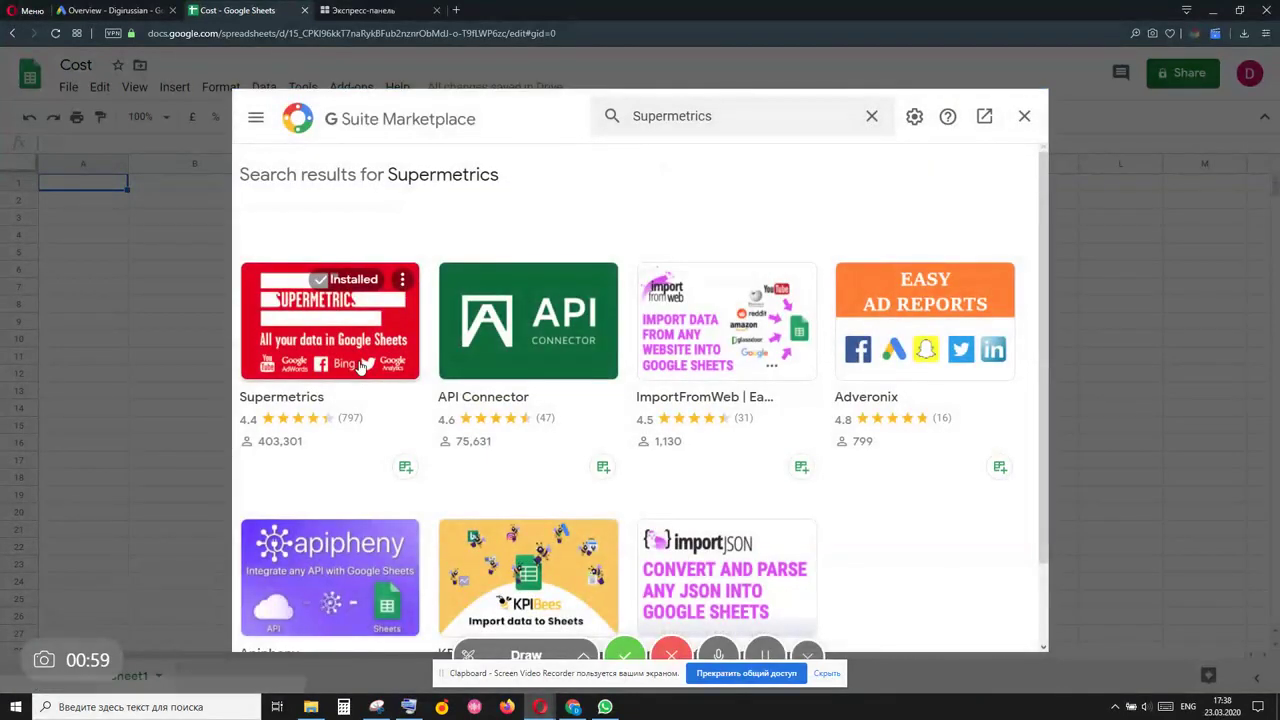
pyautogui.click(382, 455)
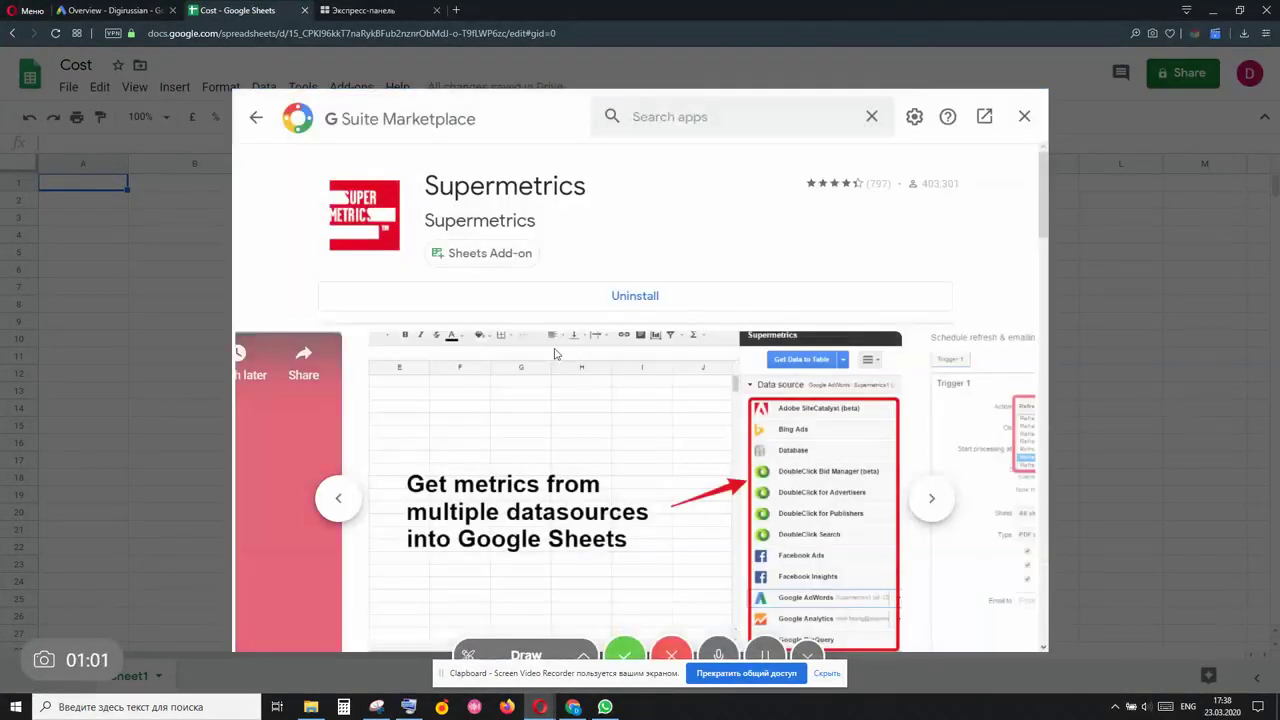
pyautogui.scroll(-1, 588, 402)
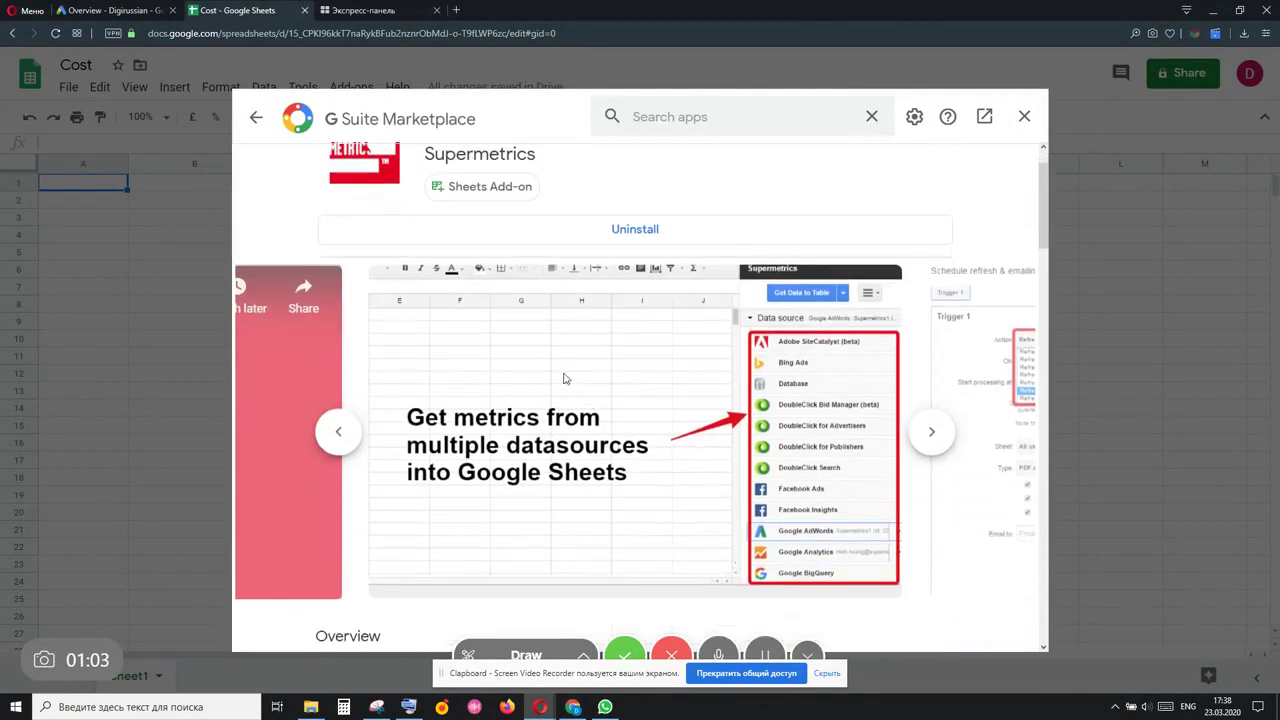
pyautogui.scroll(1, 566, 377)
pyautogui.middleClick(549, 346)
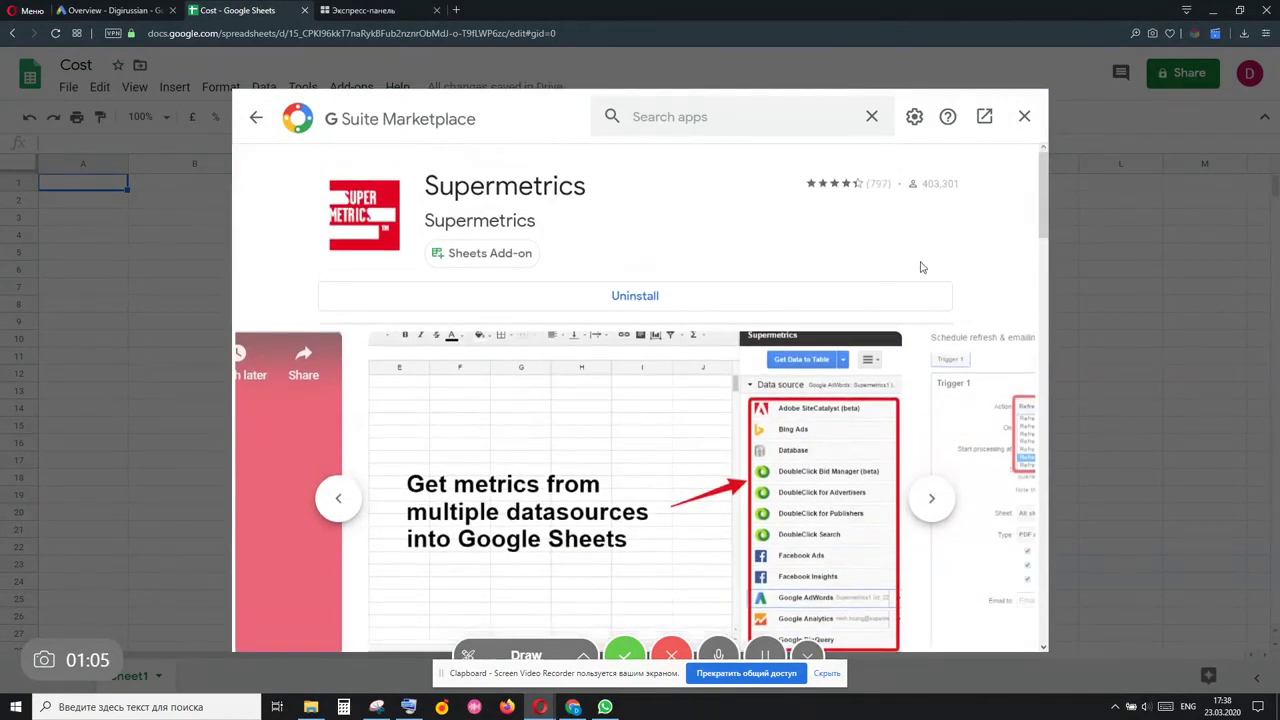
pyautogui.click(1024, 116)
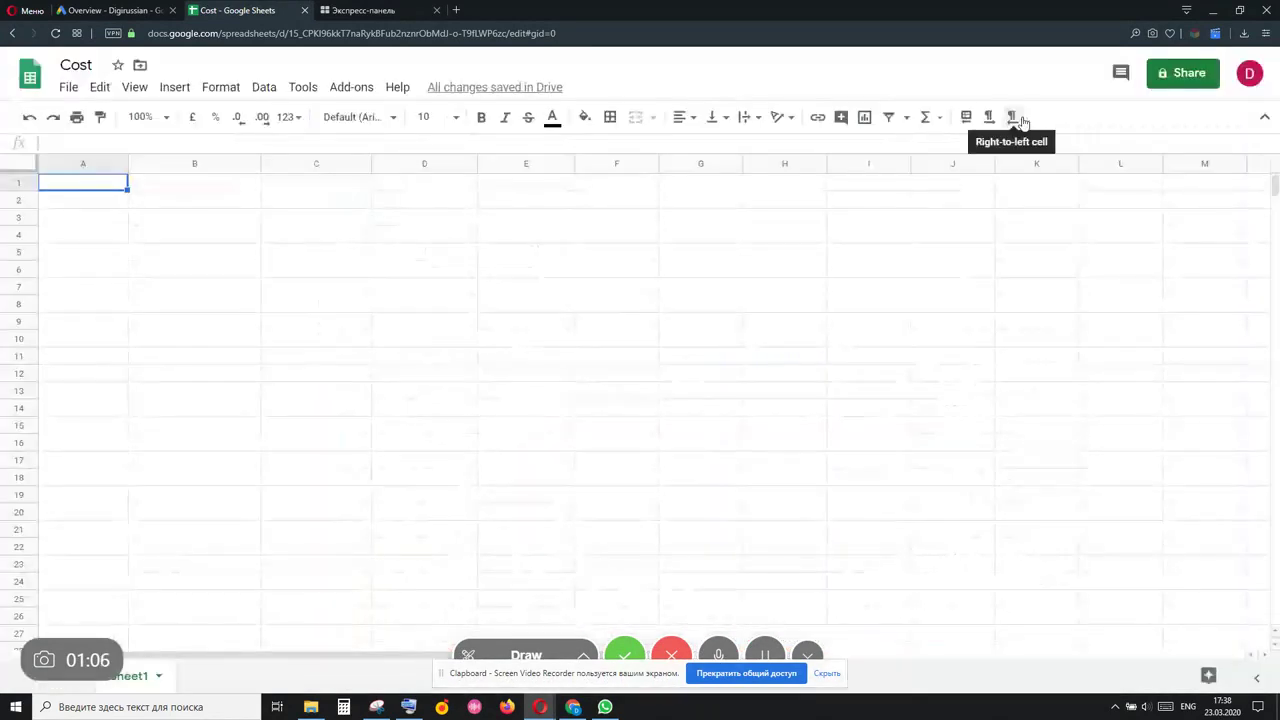
# Step: Launch the Supermetrics sidebar with its Google Ads query loaded
pyautogui.click(340, 90)
pyautogui.moveTo(391, 158)
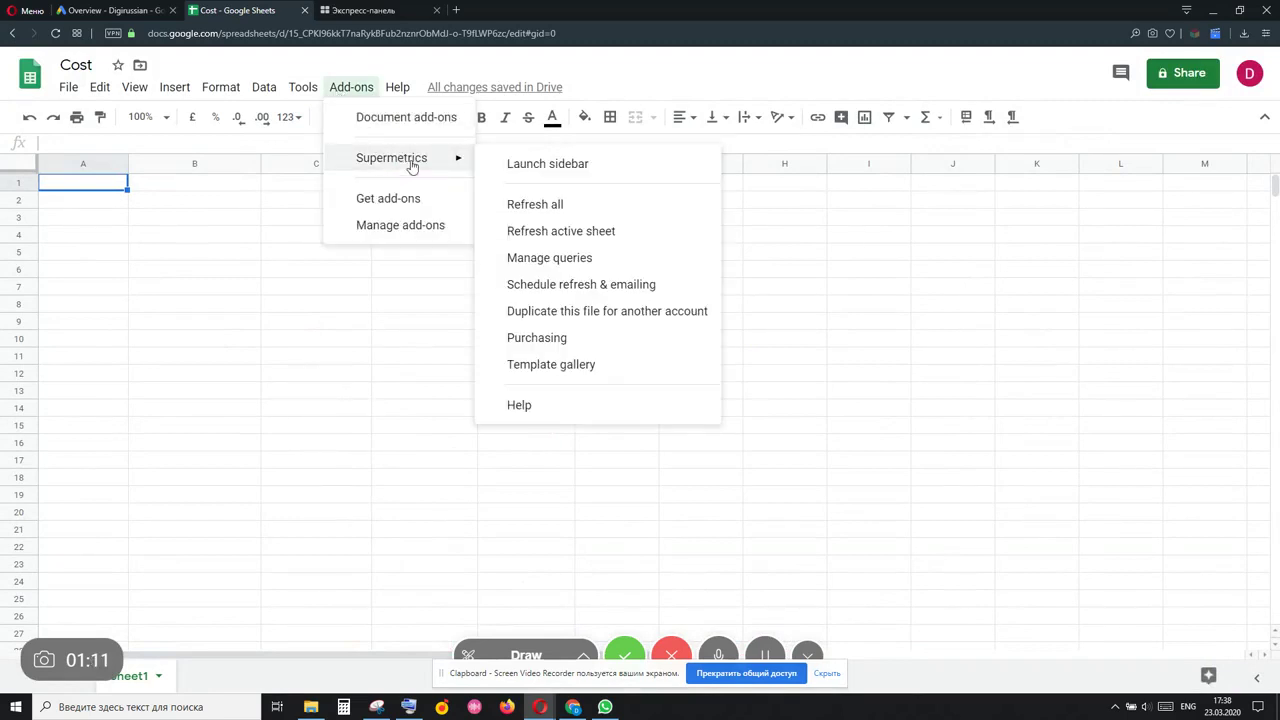
pyautogui.click(540, 166)
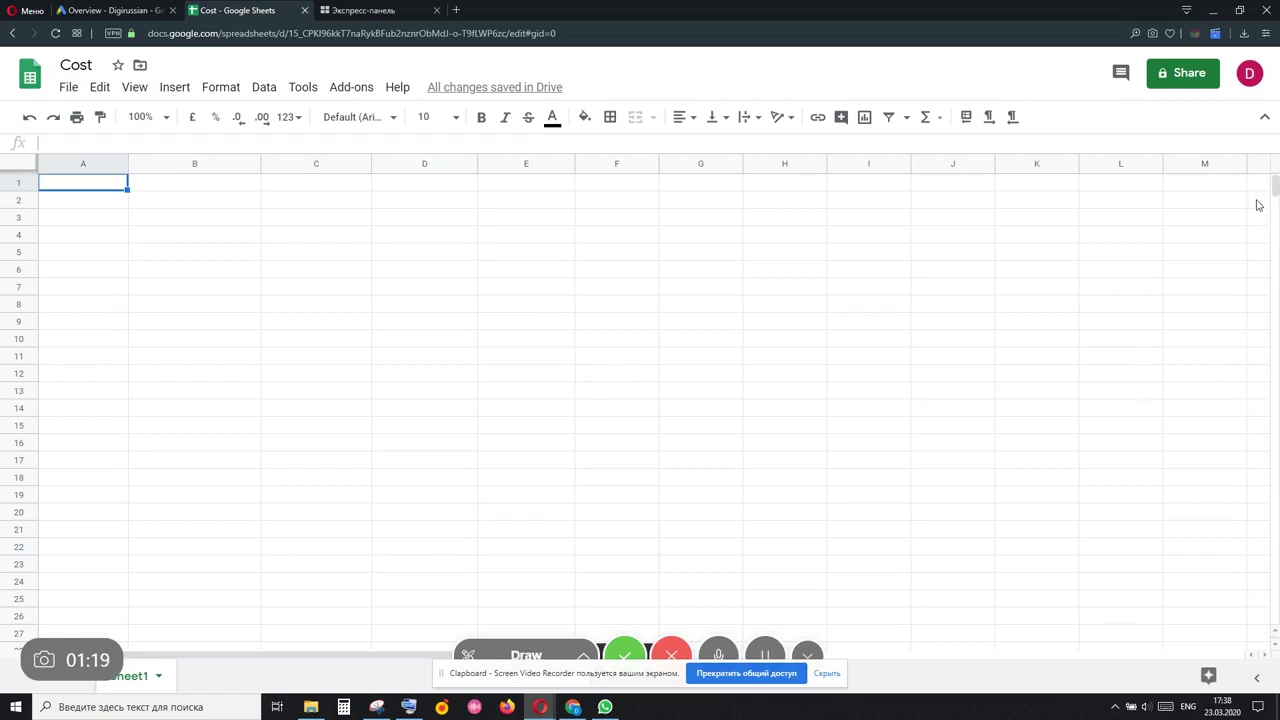
pyautogui.click(352, 90)
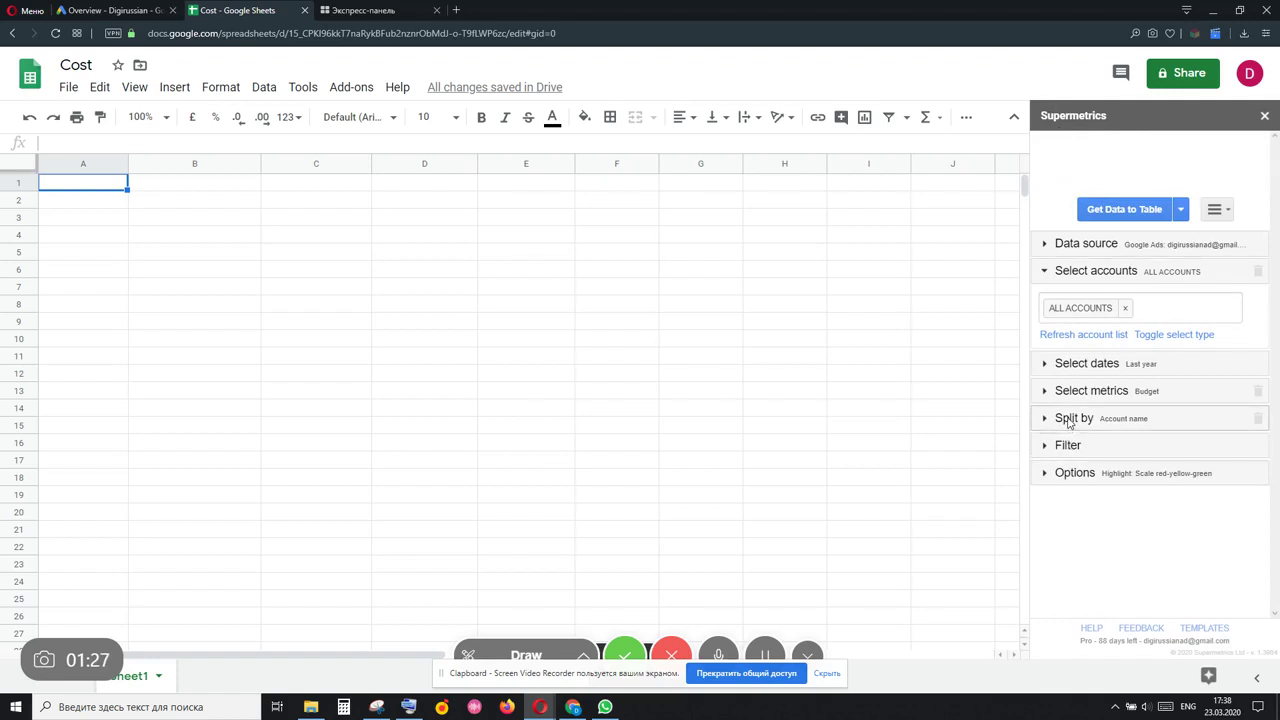
# Step: Review the data source connectors and reselect ALL ACCOUNTS for the query
pyautogui.click(1077, 246)
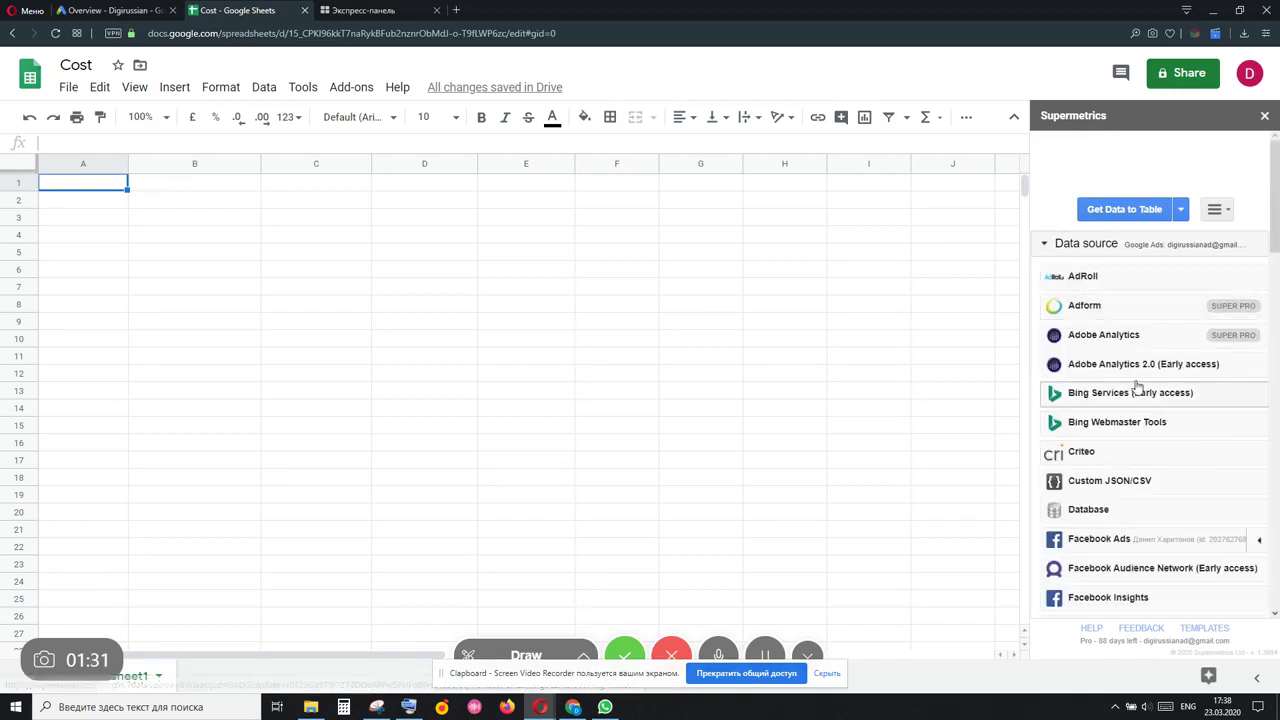
pyautogui.scroll(-1, 1137, 387)
pyautogui.scroll(-2, 1134, 349)
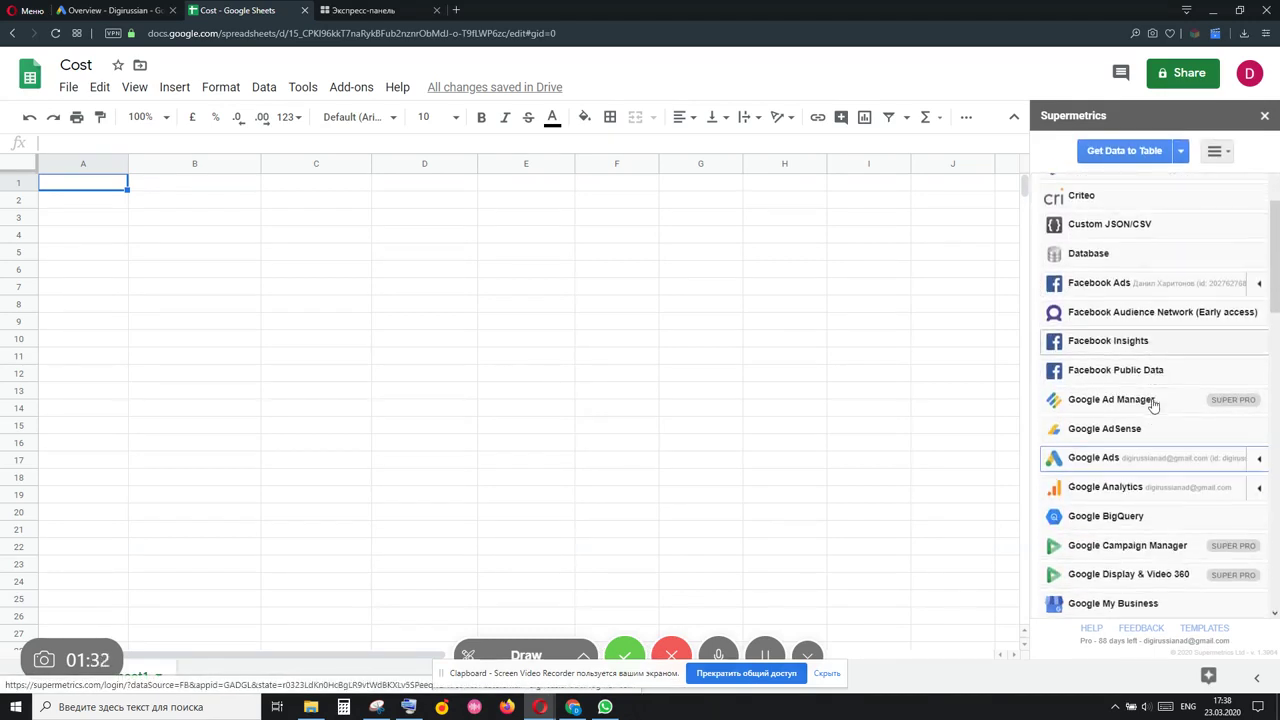
pyautogui.scroll(5, 1108, 265)
pyautogui.click(1086, 246)
pyautogui.click(1108, 271)
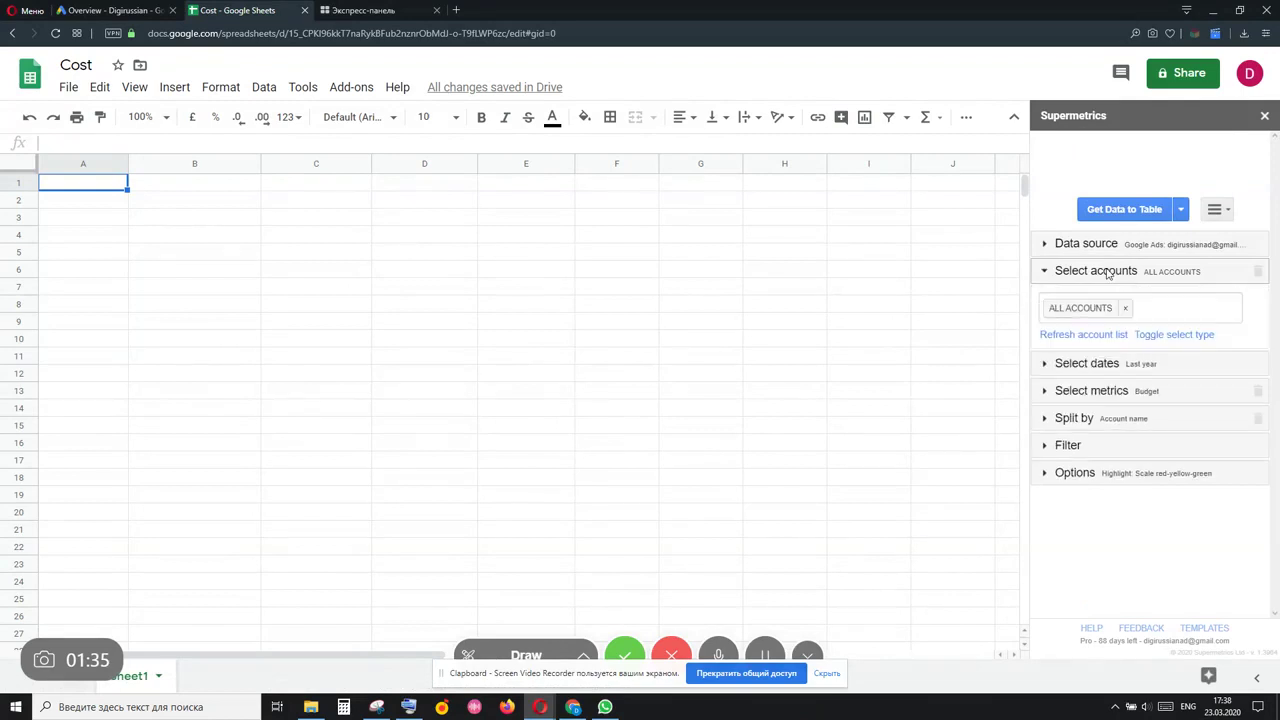
pyautogui.click(1125, 308)
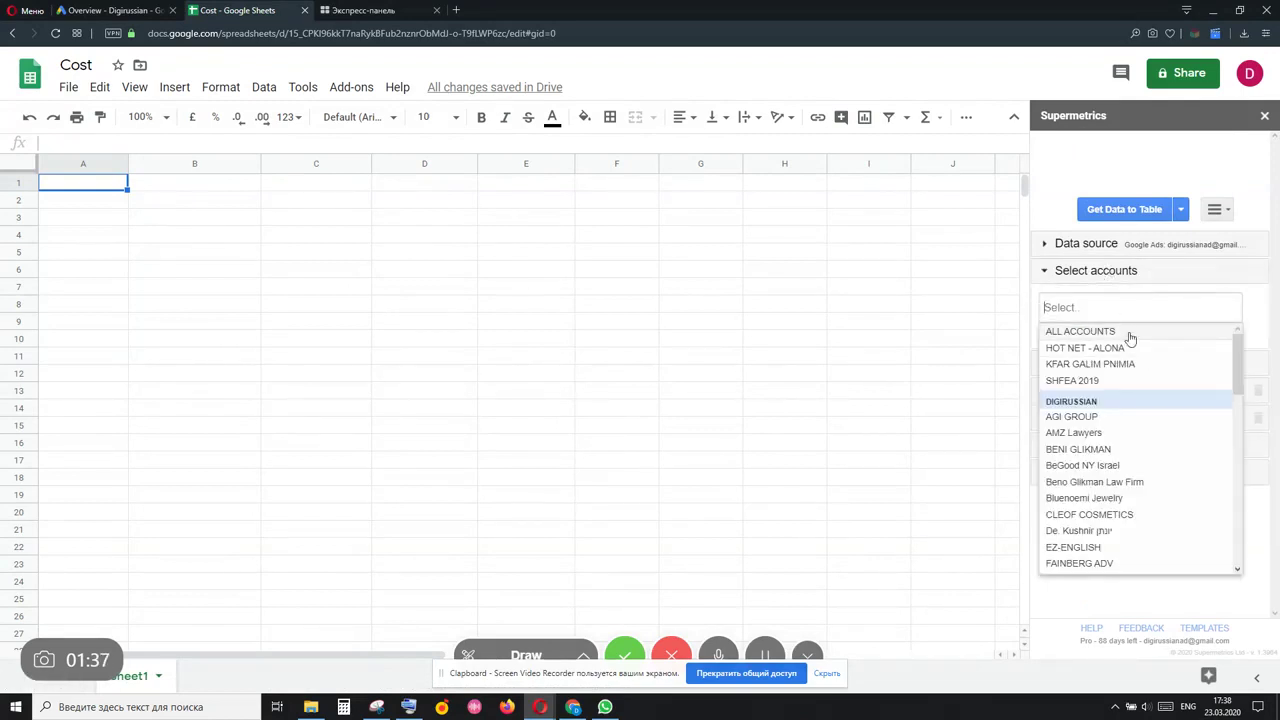
pyautogui.click(1105, 333)
pyautogui.click(1030, 300)
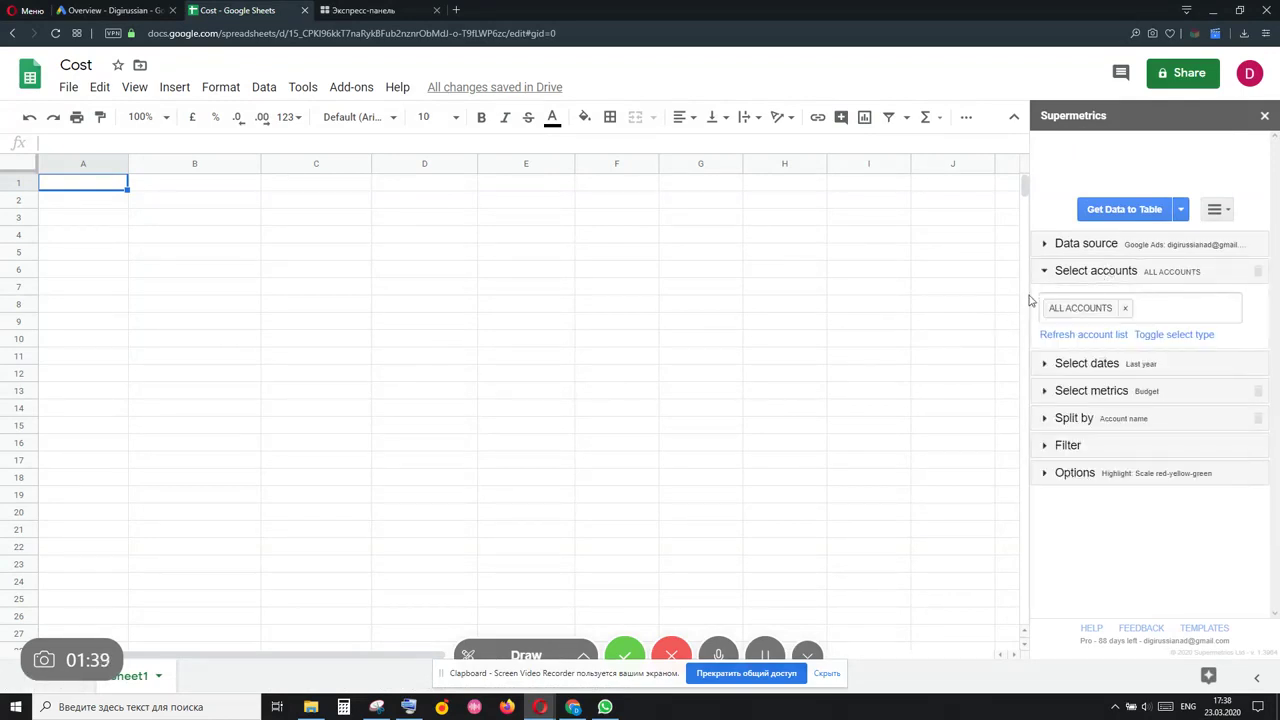
# Step: Change the query's date range from Last year to Yesterday
pyautogui.click(1074, 370)
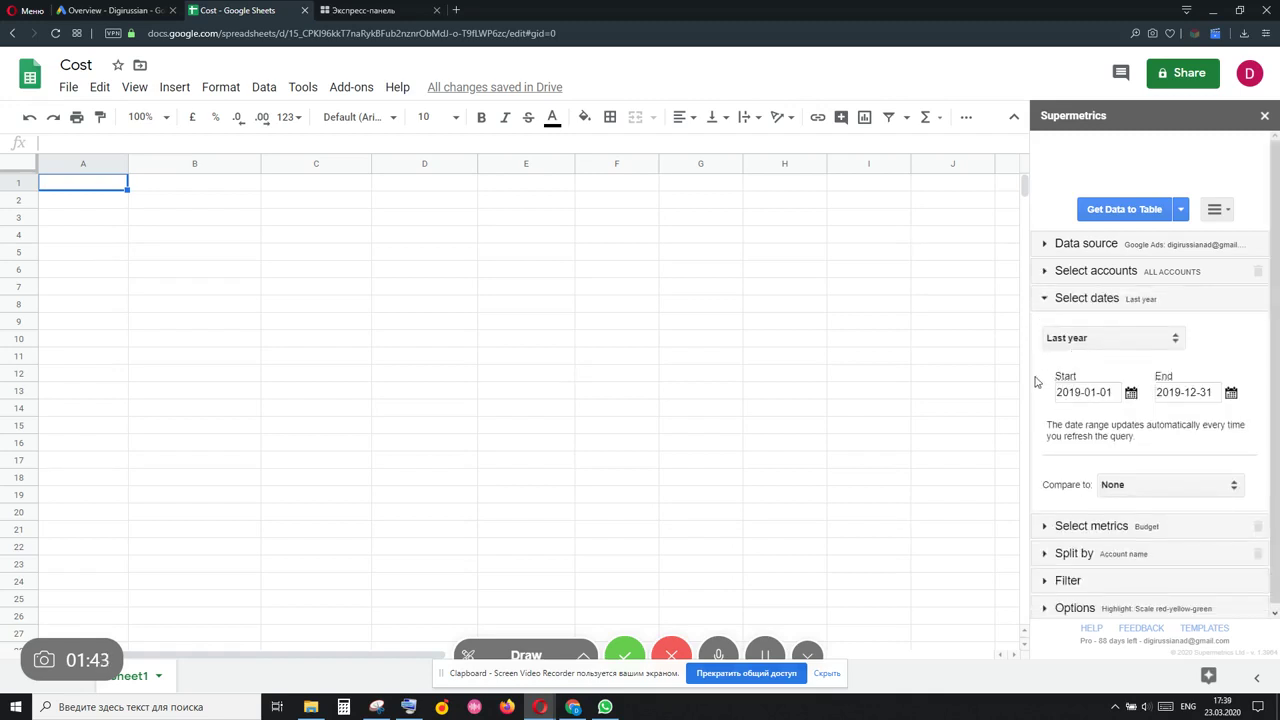
pyautogui.click(1116, 336)
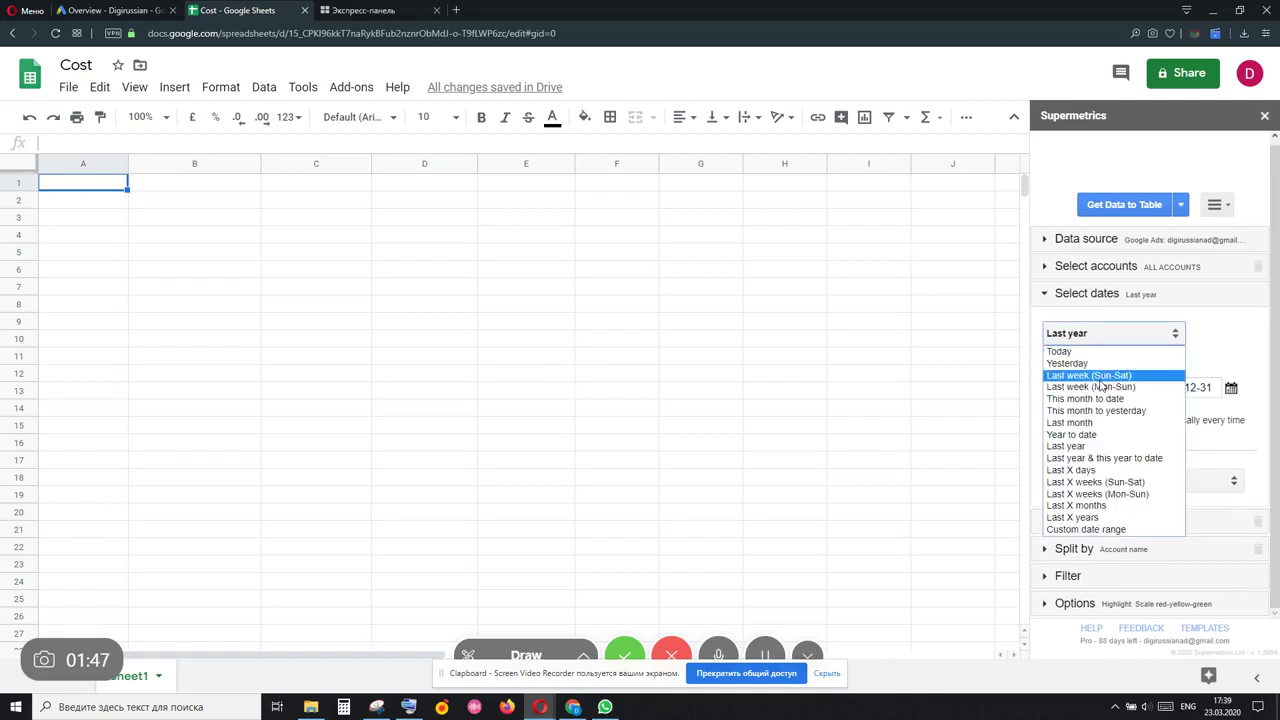
pyautogui.click(1094, 364)
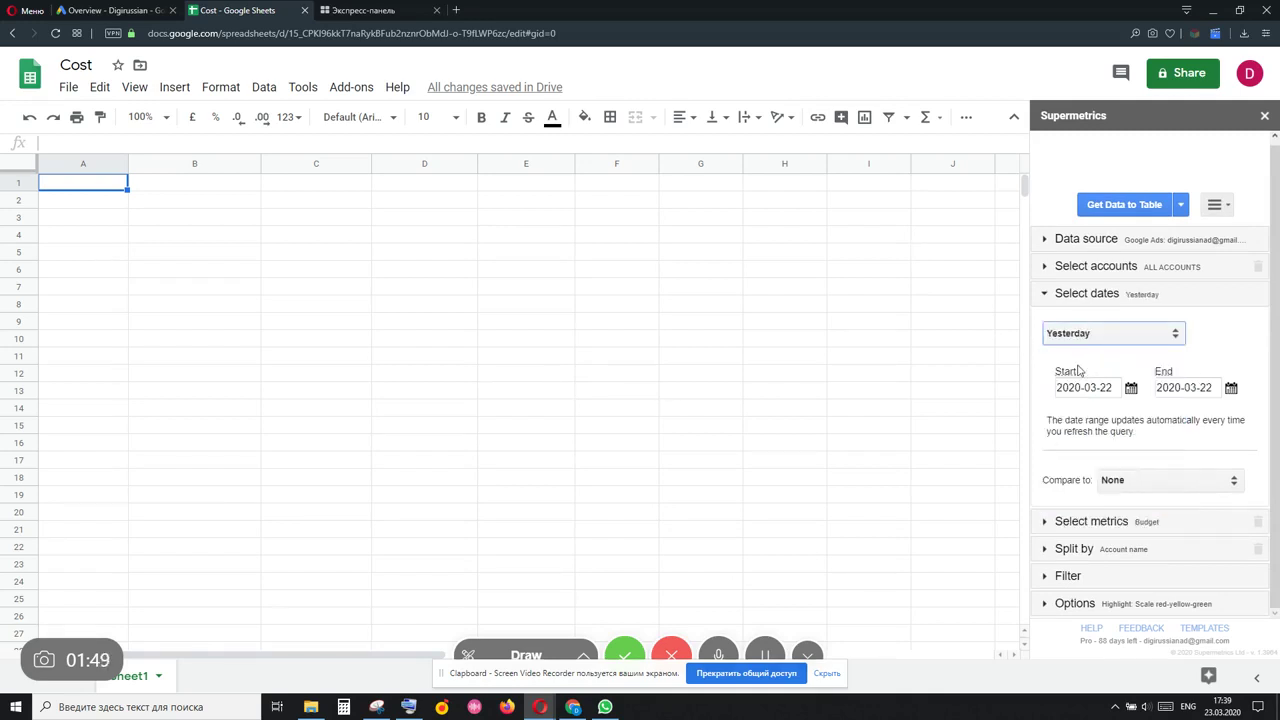
pyautogui.click(1082, 296)
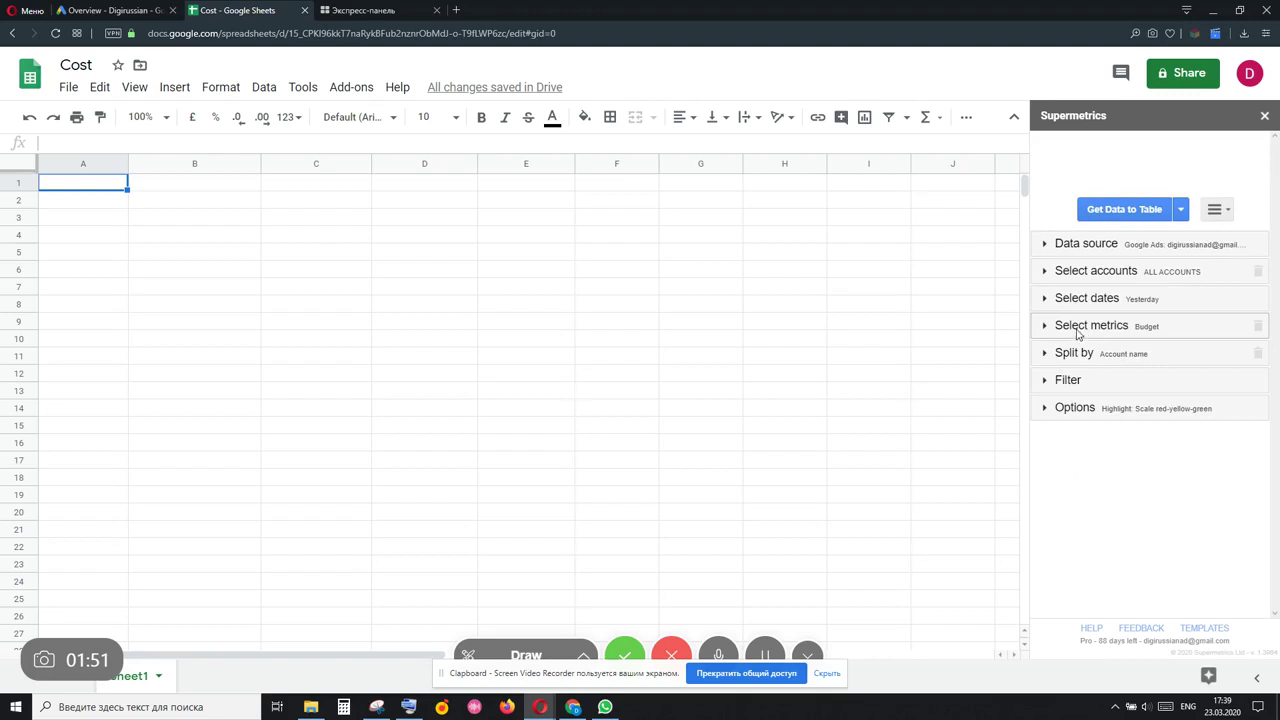
# Step: Replace the Budget metric with Cost in the query's metrics
pyautogui.click(1084, 330)
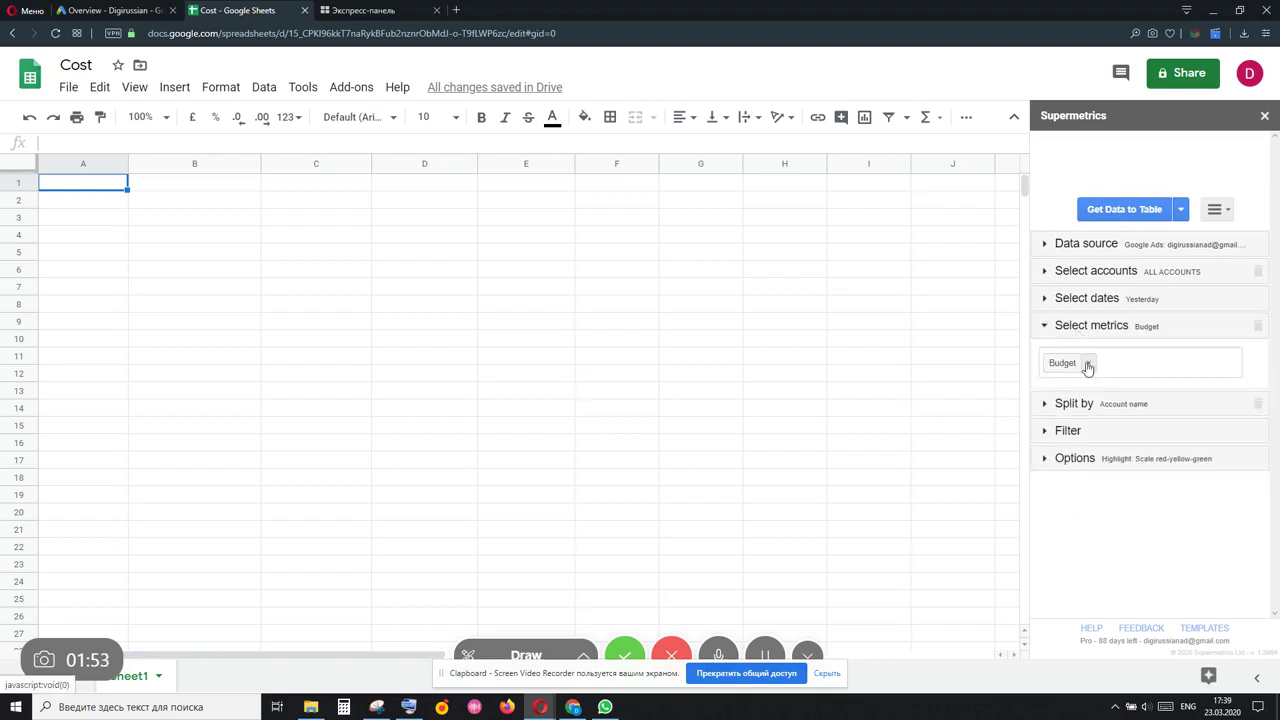
pyautogui.click(1062, 332)
pyautogui.click(1066, 338)
pyautogui.click(1088, 363)
pyautogui.click(1071, 335)
pyautogui.write('d')
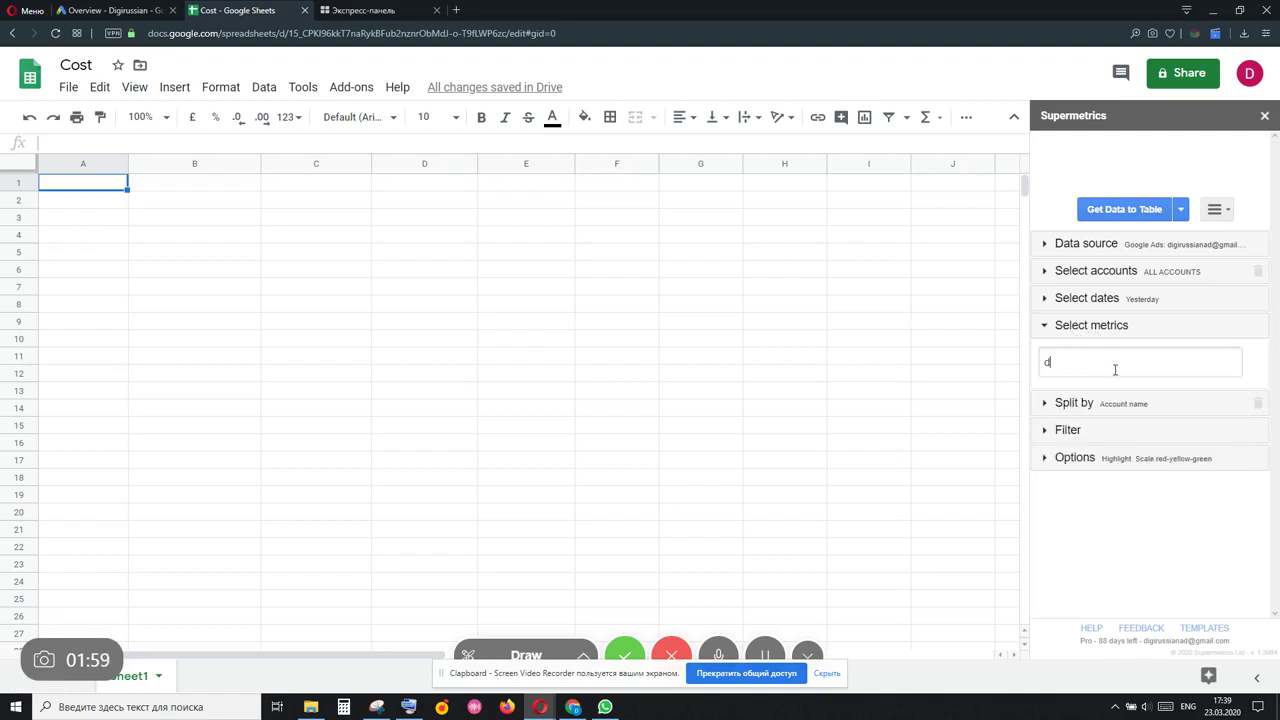
pyautogui.press('BackSpace')
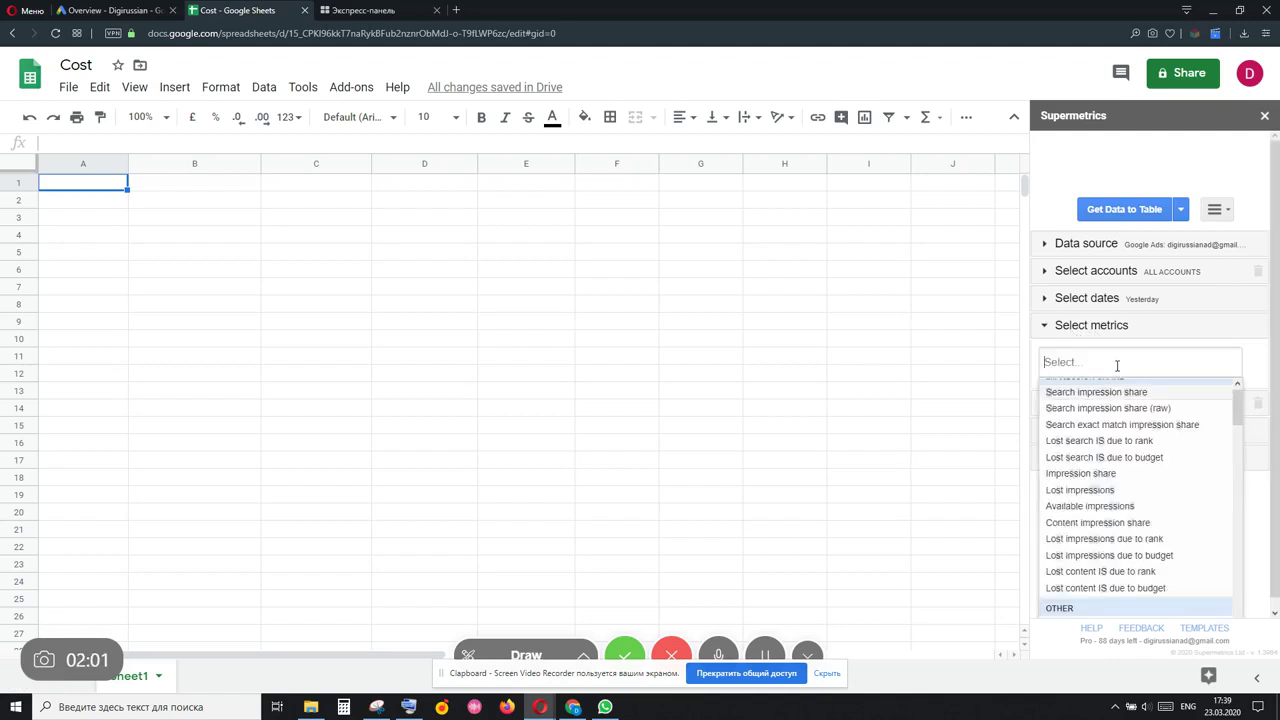
pyautogui.write('cost')
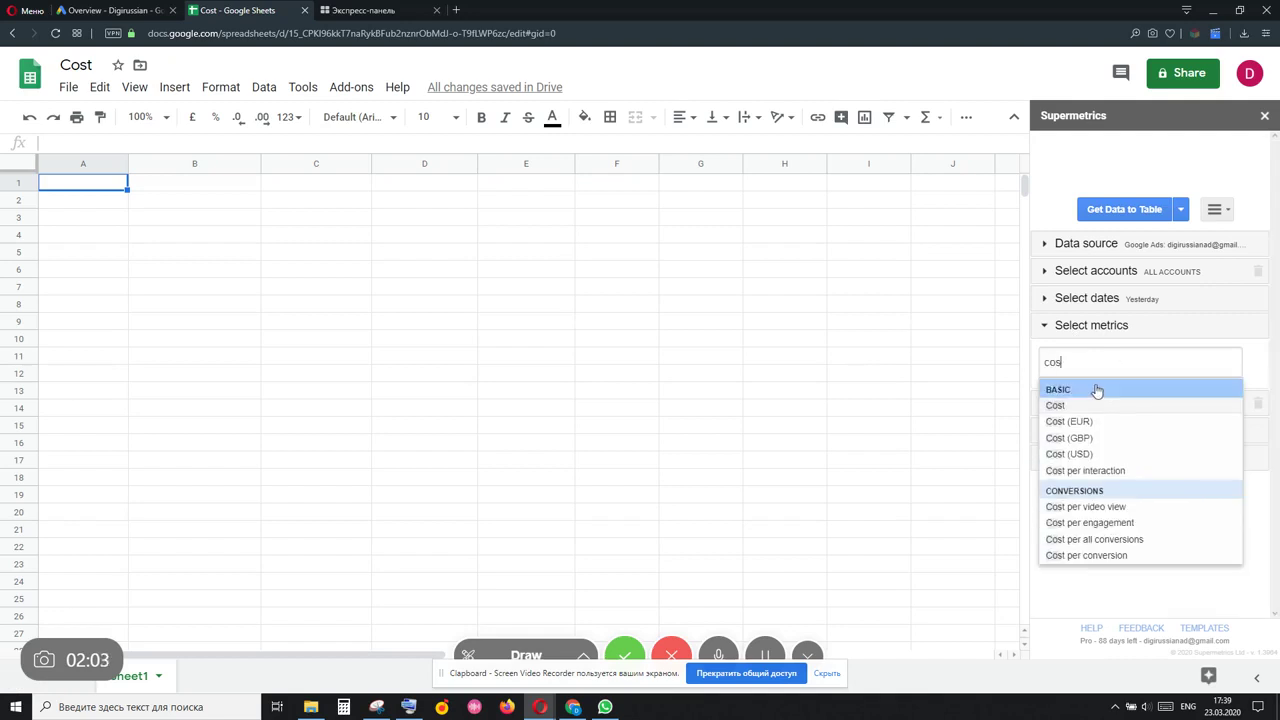
pyautogui.click(1086, 411)
pyautogui.click(1090, 326)
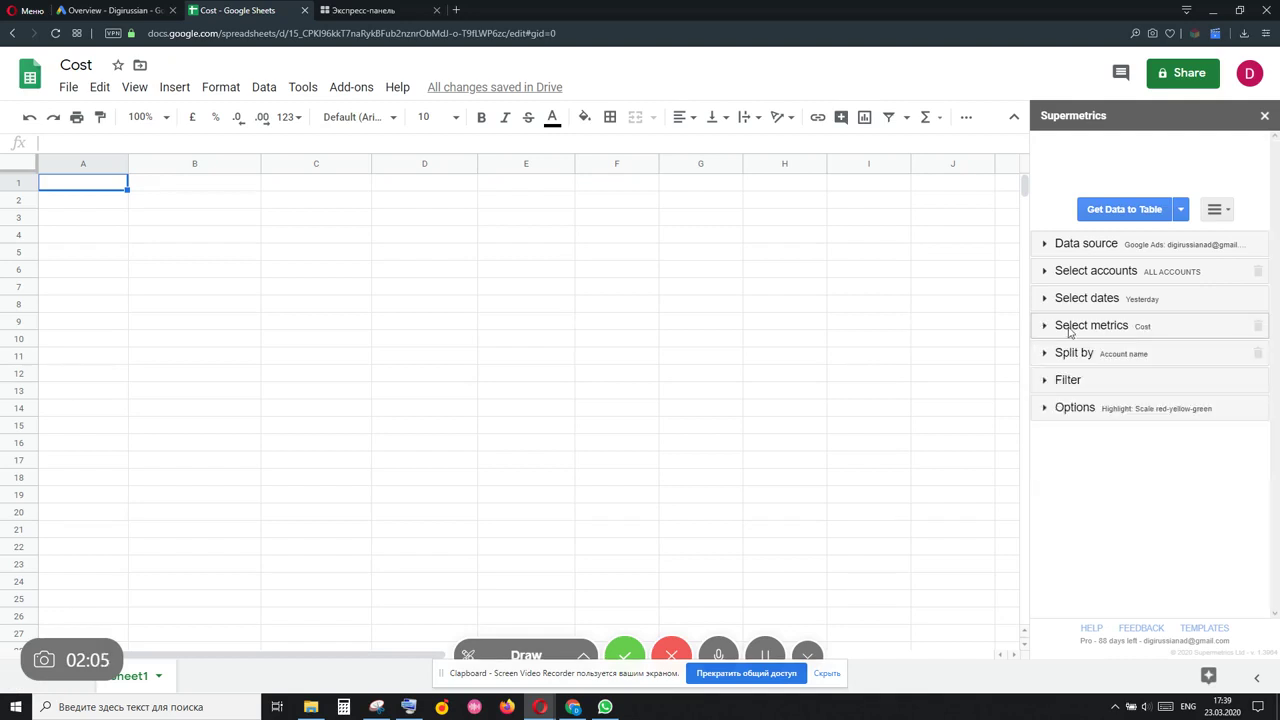
# Step: Keep Split to rows set to Account name and fold the Split by settings away
pyautogui.click(1060, 356)
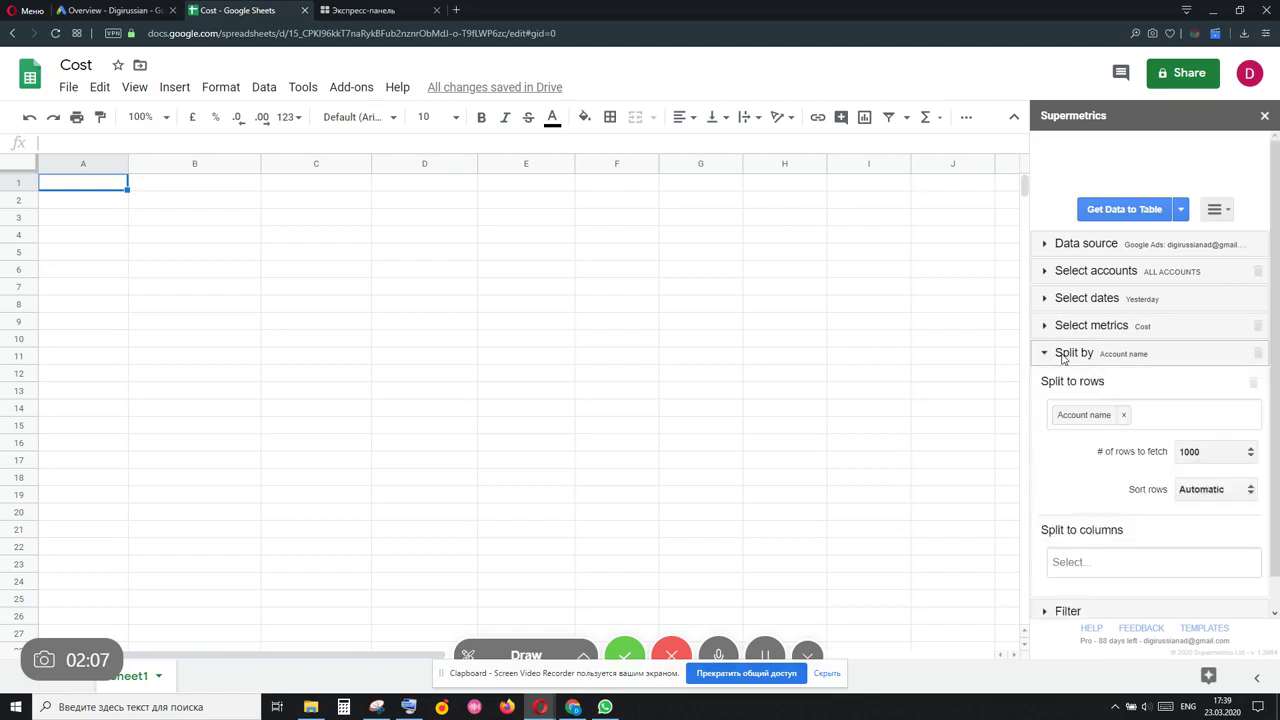
pyautogui.moveTo(1041, 388); pyautogui.dragTo(1110, 392)
pyautogui.click(1139, 394)
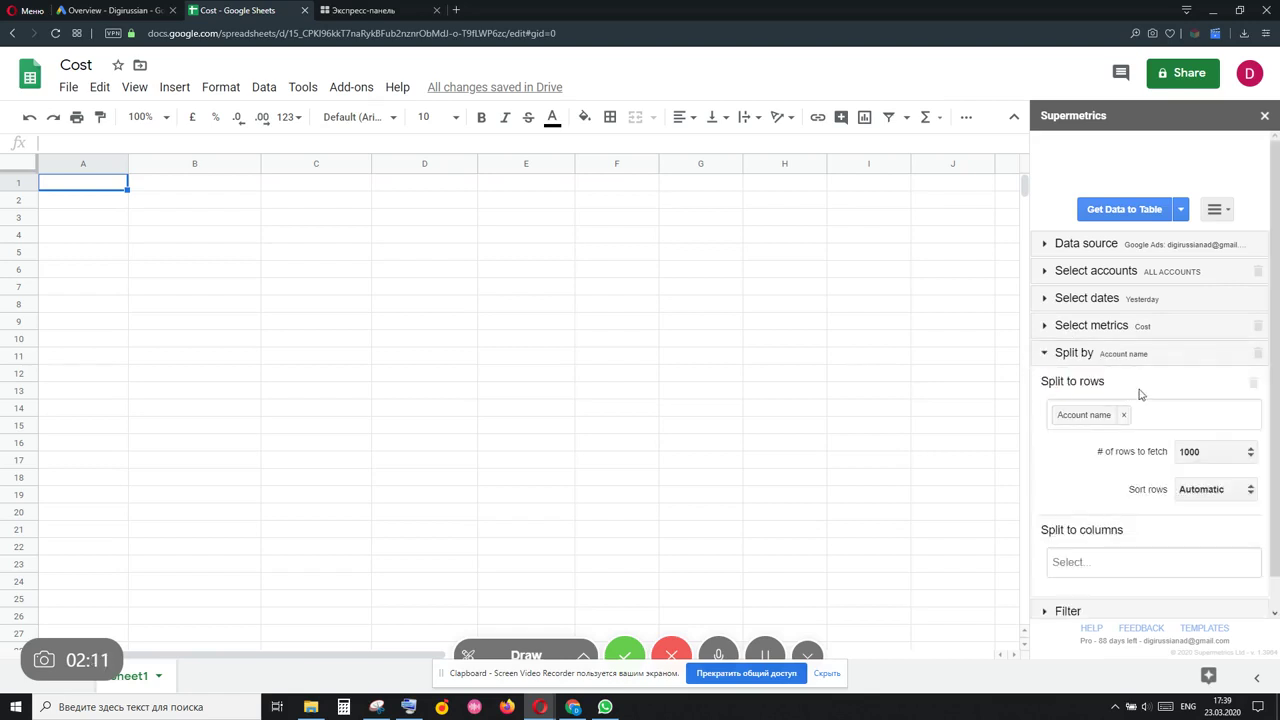
pyautogui.scroll(-2, 1138, 443)
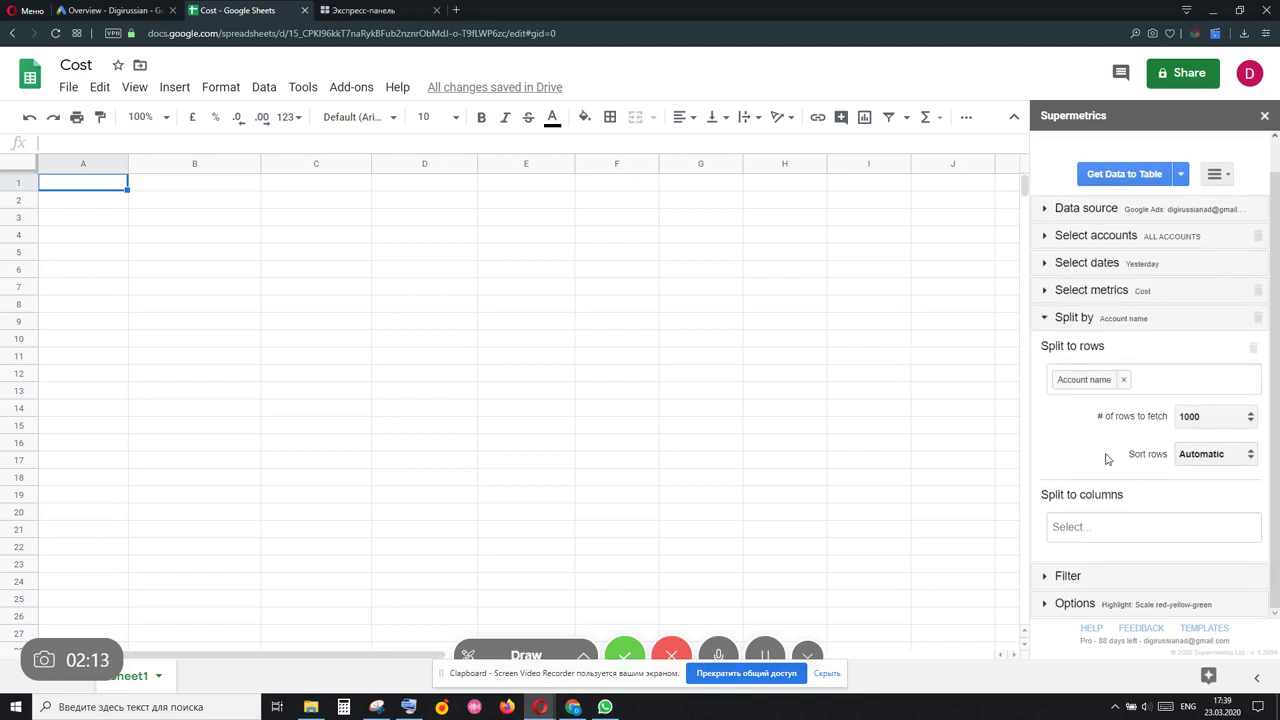
pyautogui.click(1044, 317)
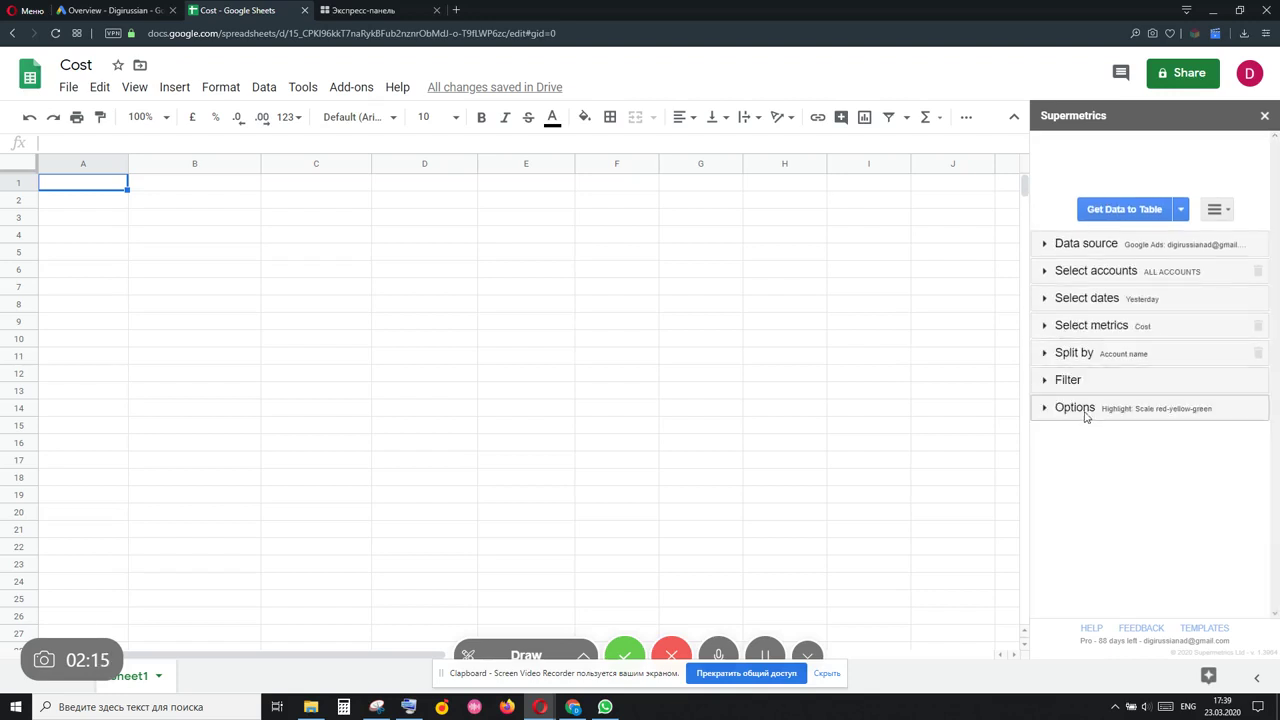
pyautogui.click(1044, 353)
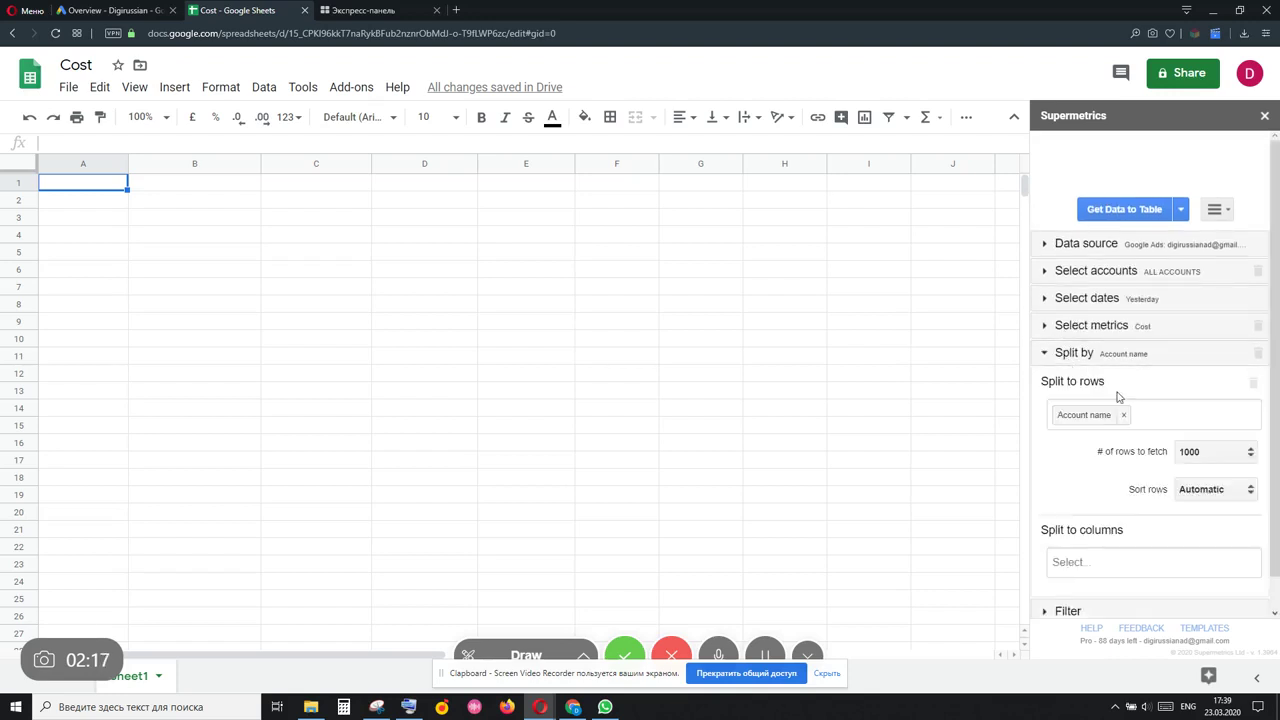
pyautogui.click(1148, 415)
pyautogui.scroll(-3, 1136, 525)
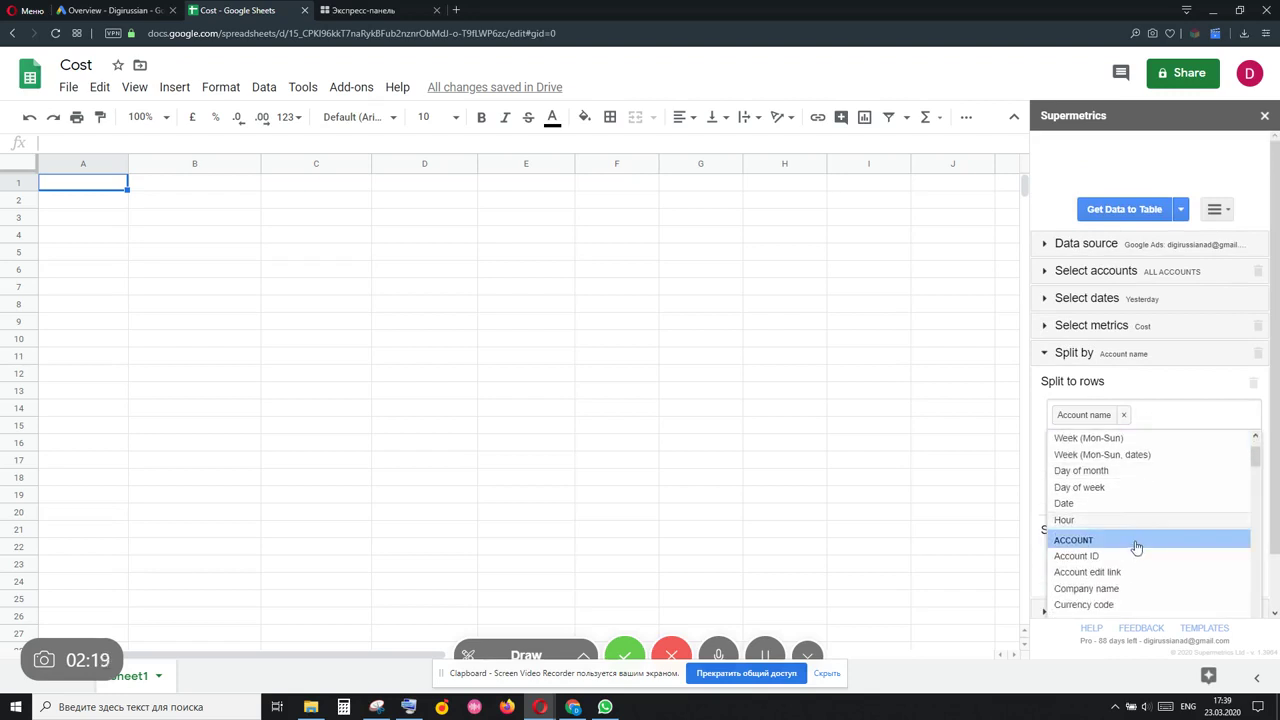
pyautogui.click(1110, 392)
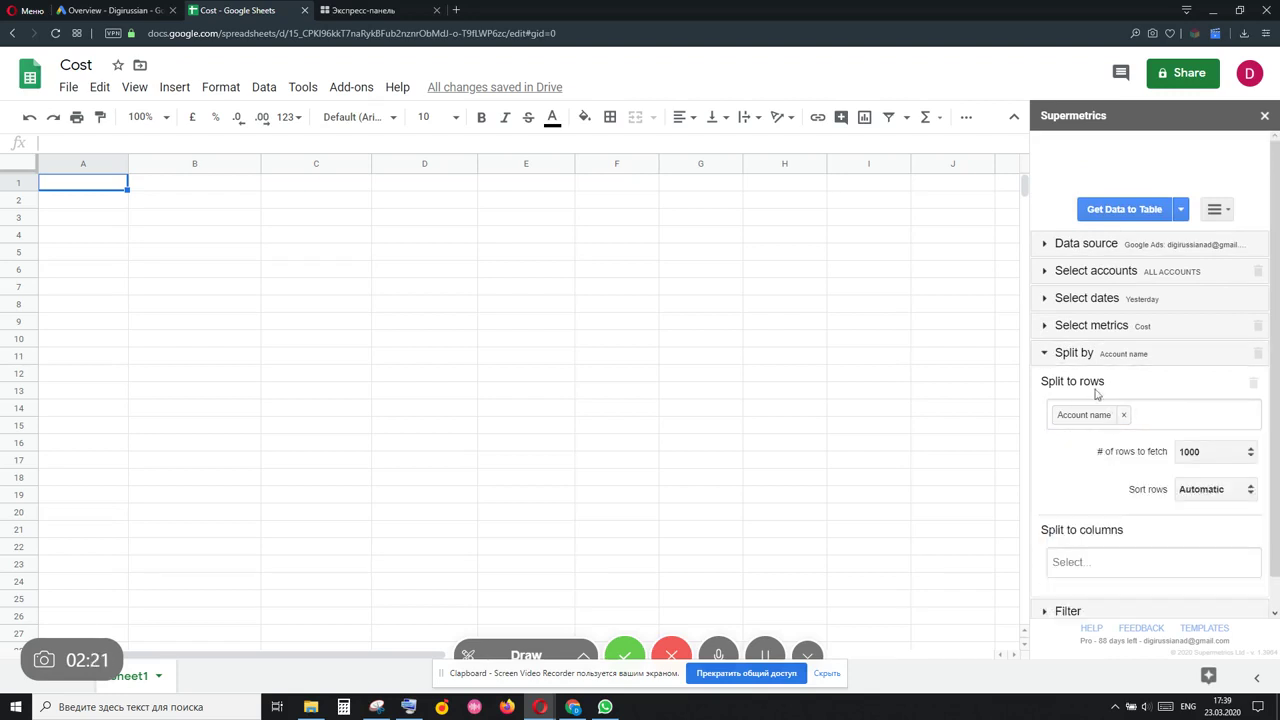
pyautogui.click(1044, 355)
pyautogui.click(1046, 358)
pyautogui.click(1048, 360)
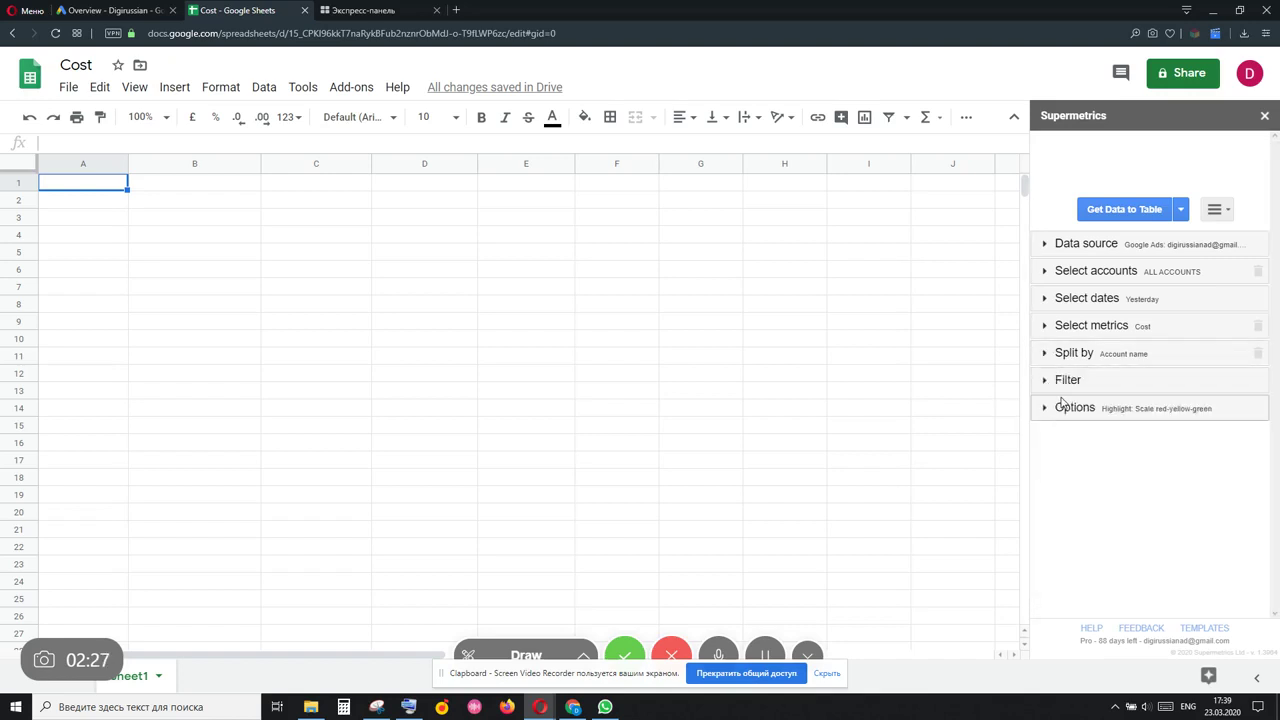
# Step: Add a new filter to the query, initially on Account name
pyautogui.click(1053, 389)
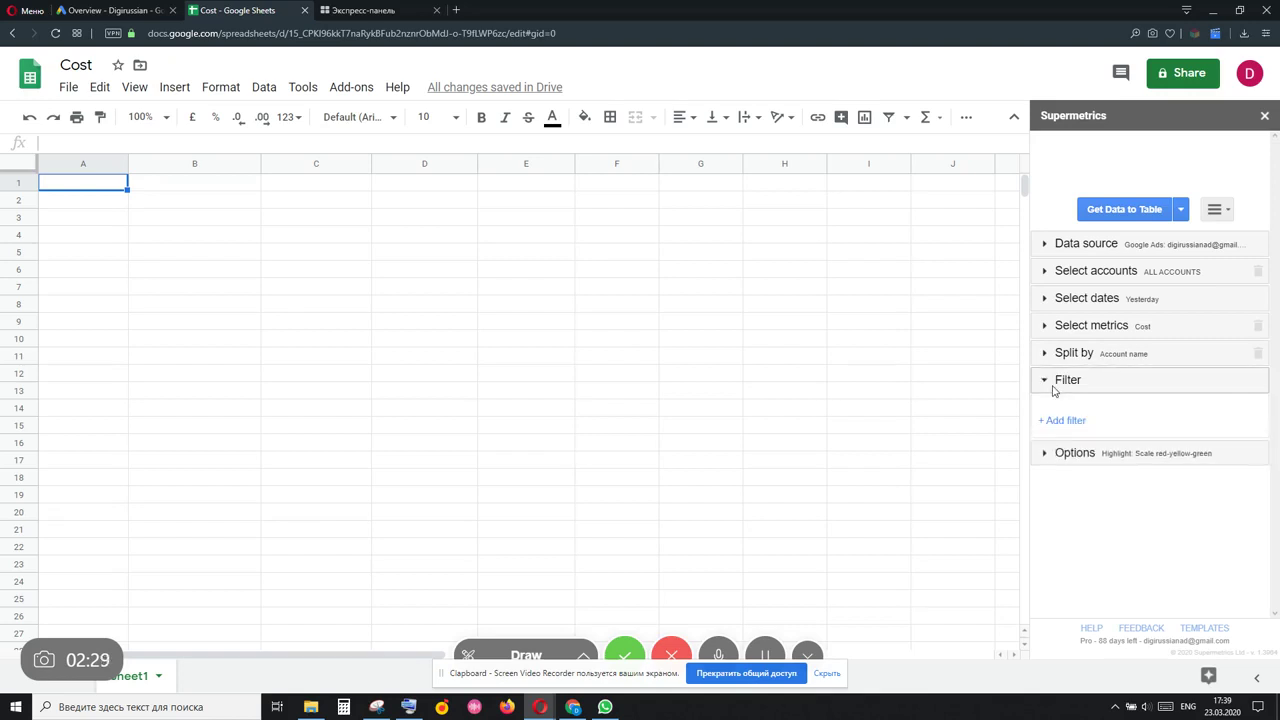
pyautogui.click(1062, 420)
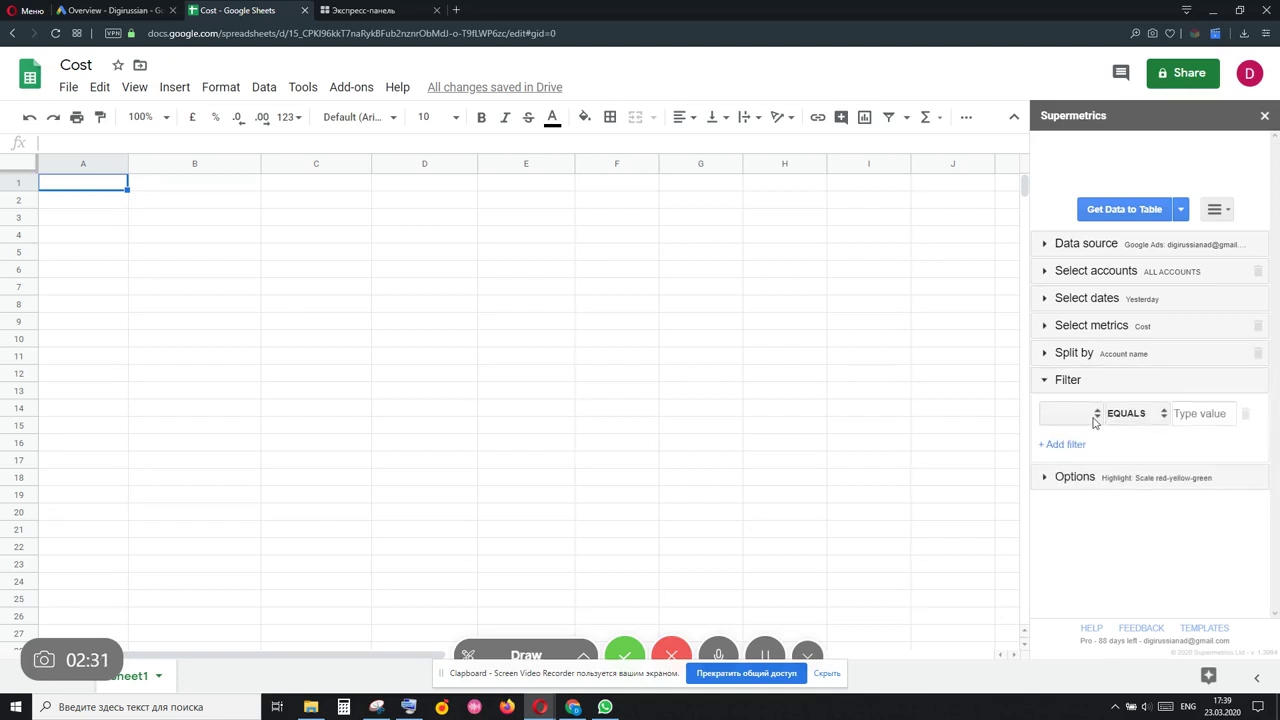
pyautogui.click(1094, 419)
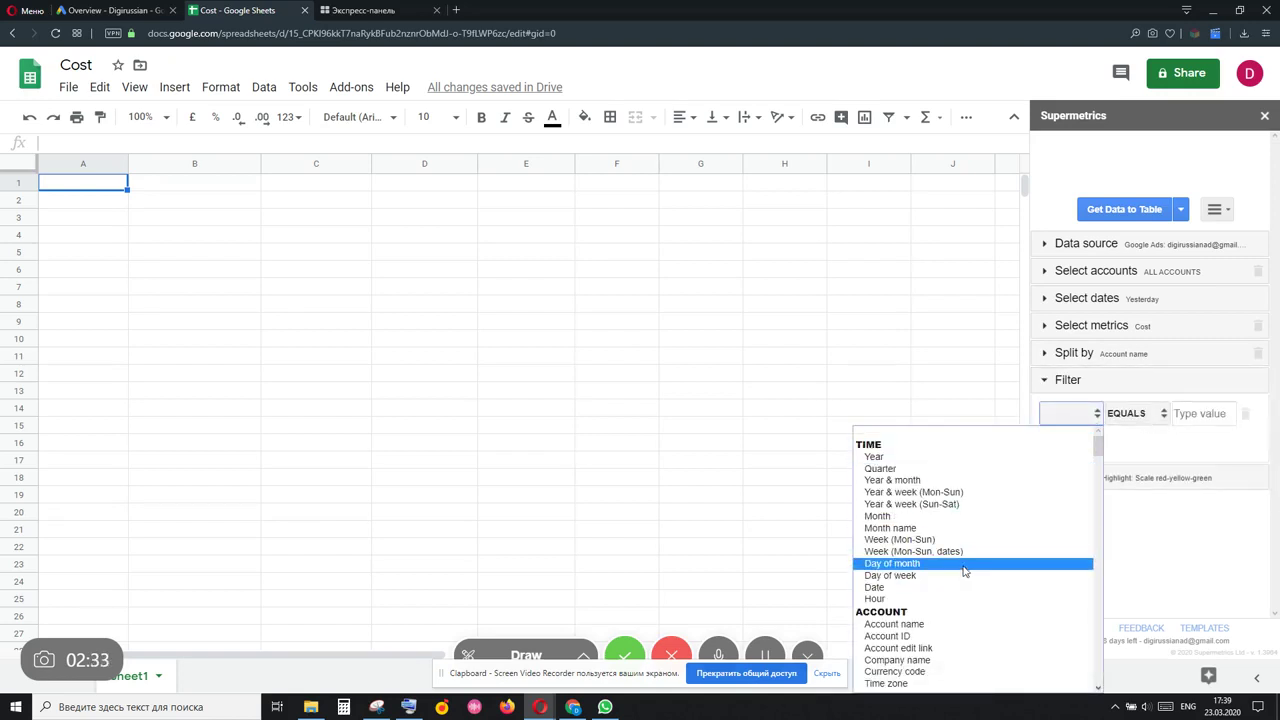
pyautogui.click(944, 624)
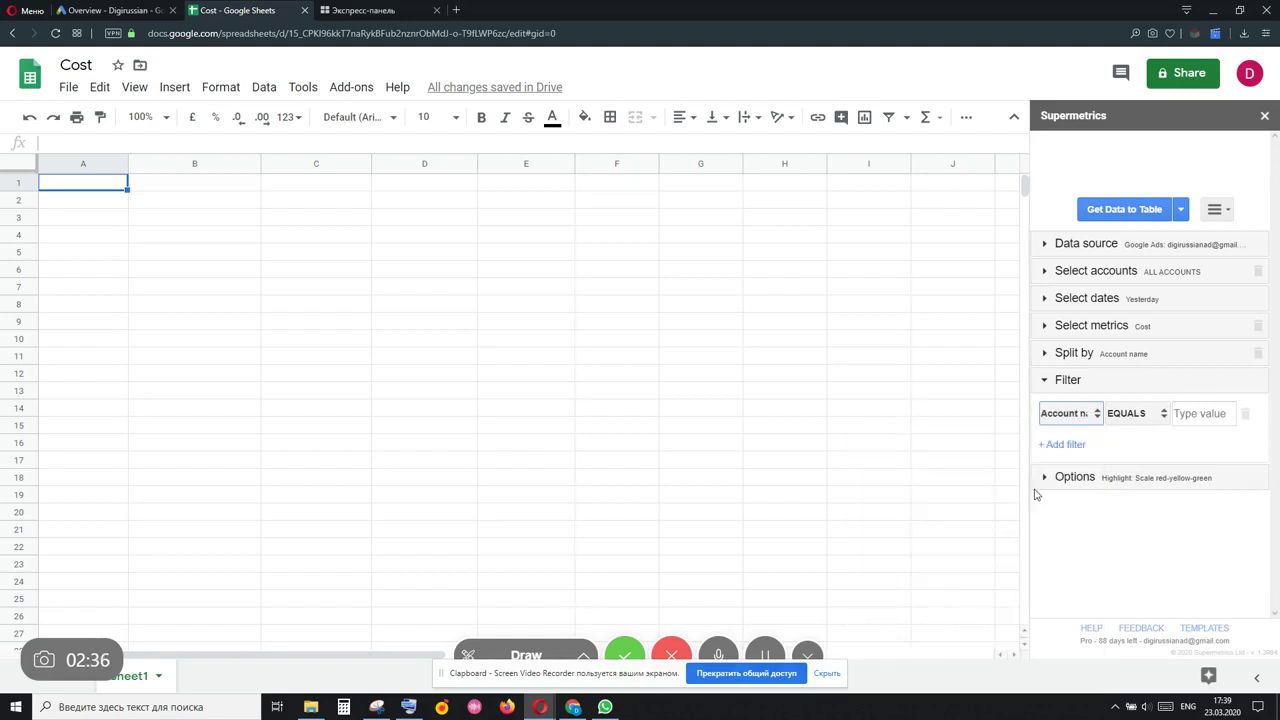
# Step: Change the filter field to the Cost metric under BASIC
pyautogui.click(1072, 418)
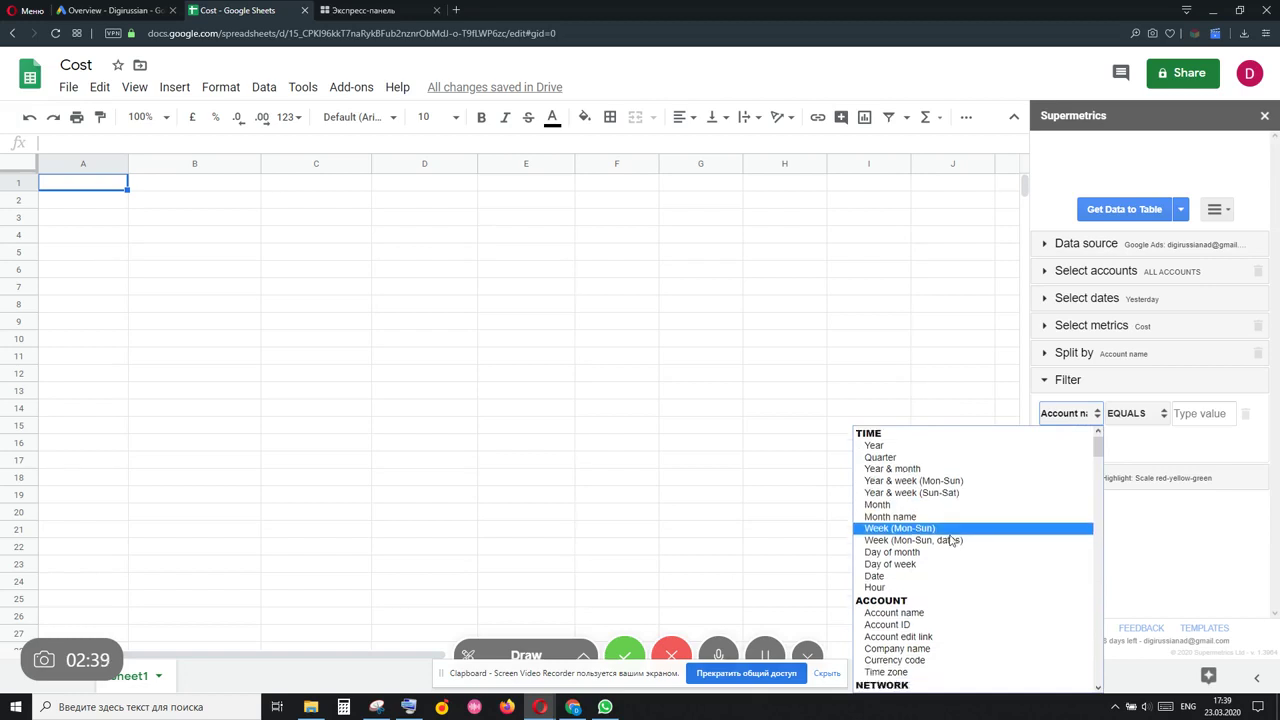
pyautogui.scroll(-5, 950, 545)
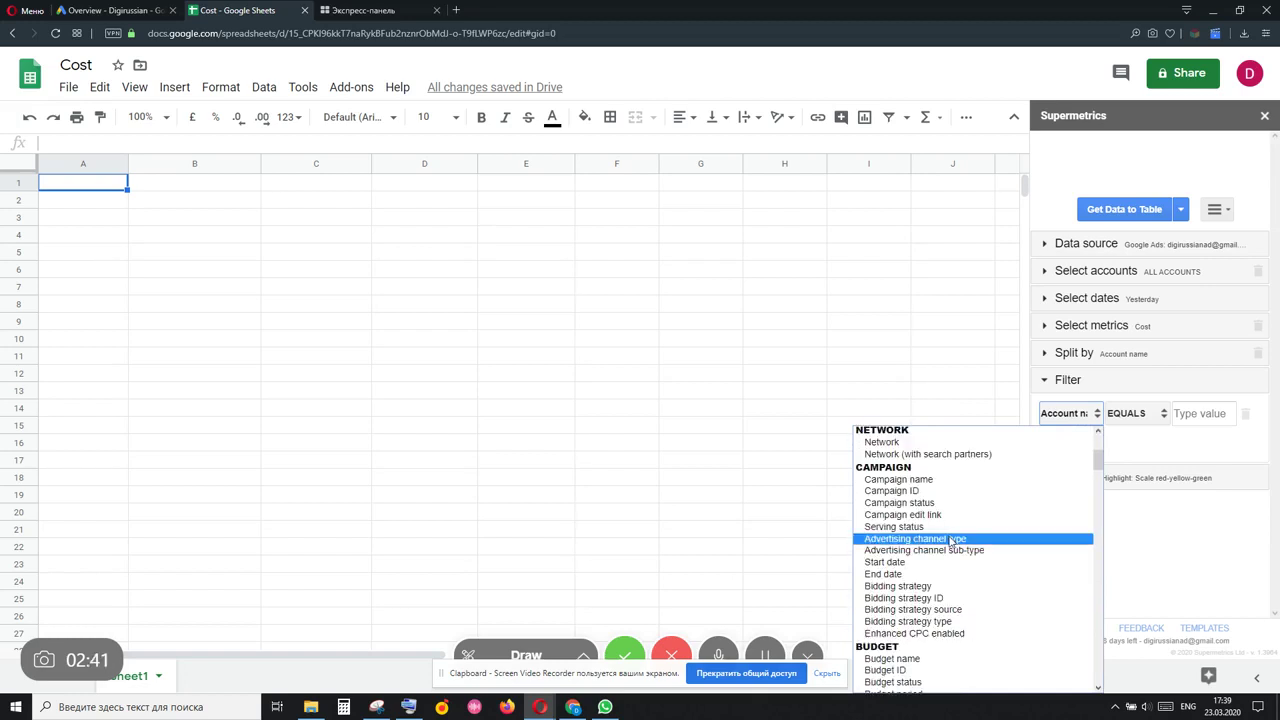
pyautogui.scroll(-5, 950, 541)
pyautogui.scroll(-5, 950, 541)
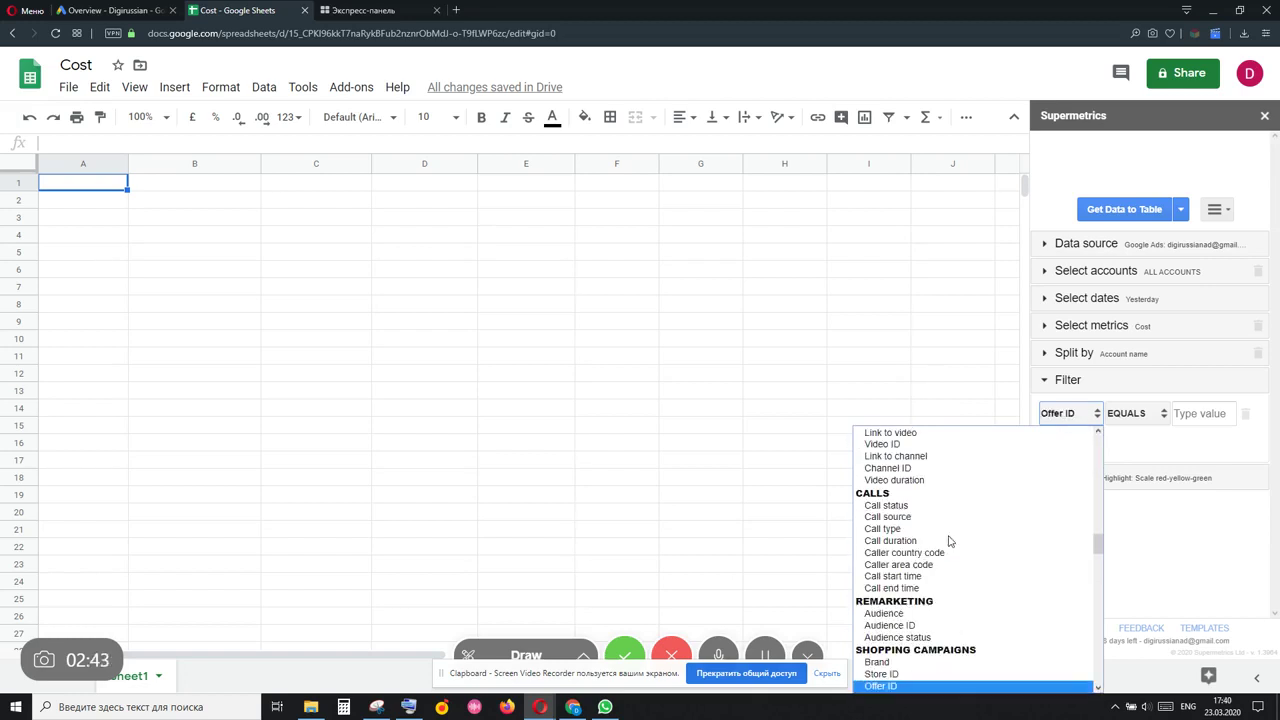
pyautogui.scroll(5, 958, 549)
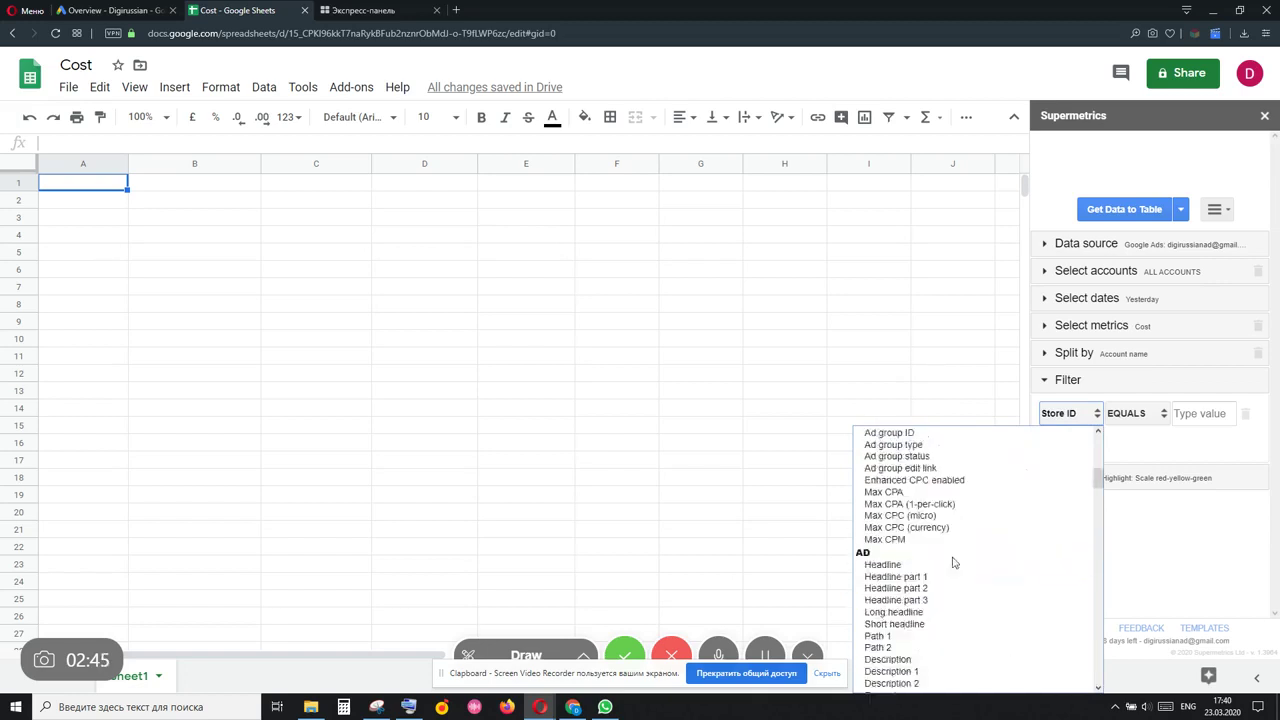
pyautogui.scroll(10, 951, 560)
pyautogui.scroll(-10, 951, 567)
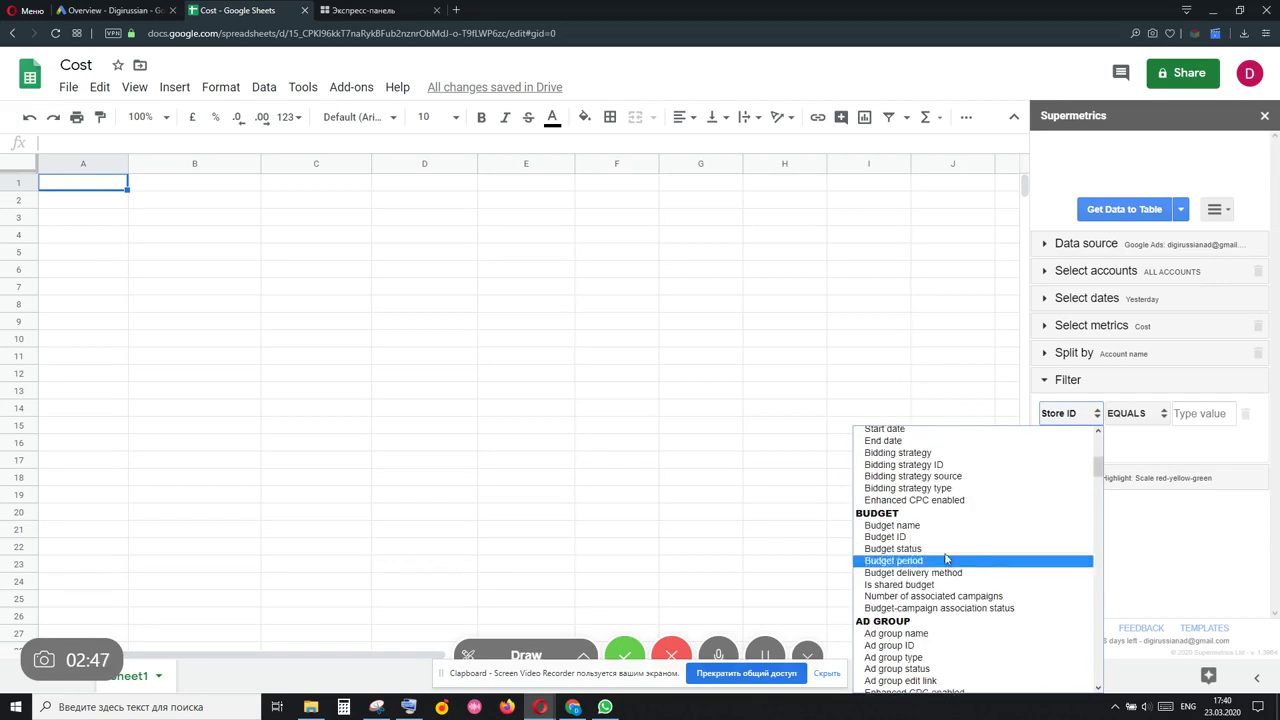
pyautogui.scroll(-3, 951, 545)
pyautogui.scroll(-3, 950, 545)
pyautogui.scroll(-3, 950, 547)
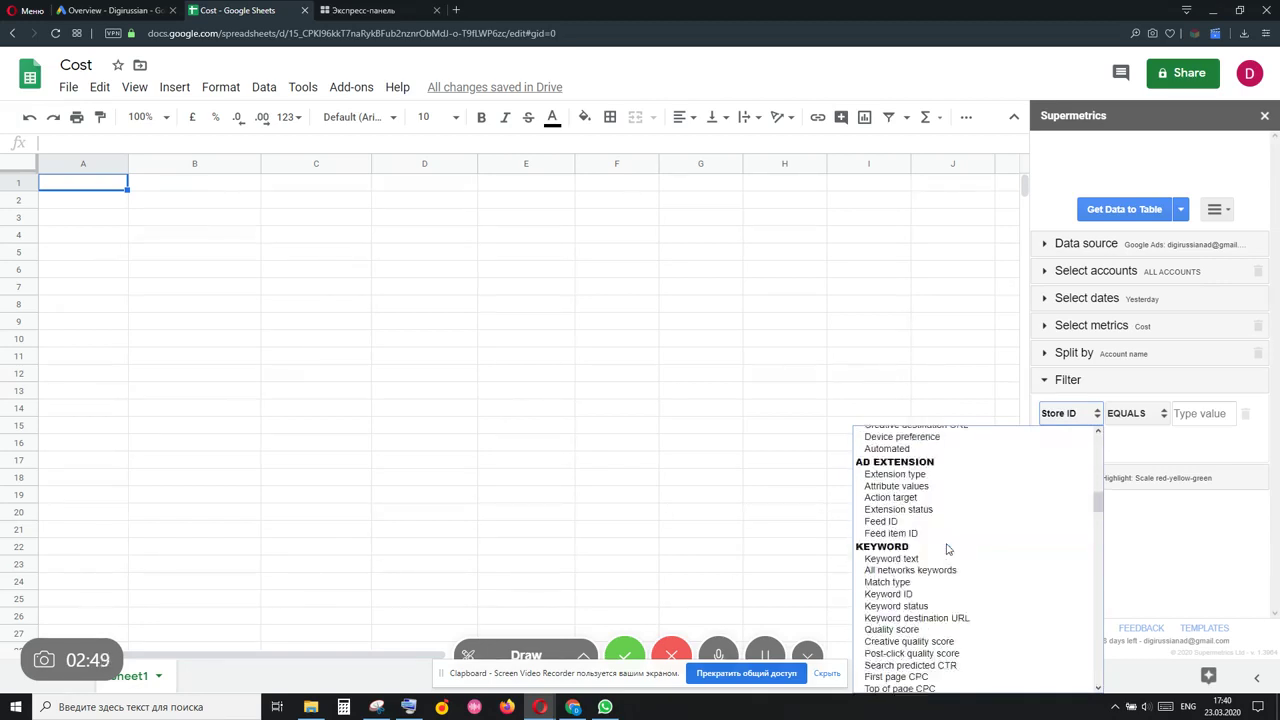
pyautogui.scroll(-3, 949, 548)
pyautogui.scroll(-3, 948, 550)
pyautogui.scroll(-3, 948, 550)
pyautogui.scroll(-3, 949, 550)
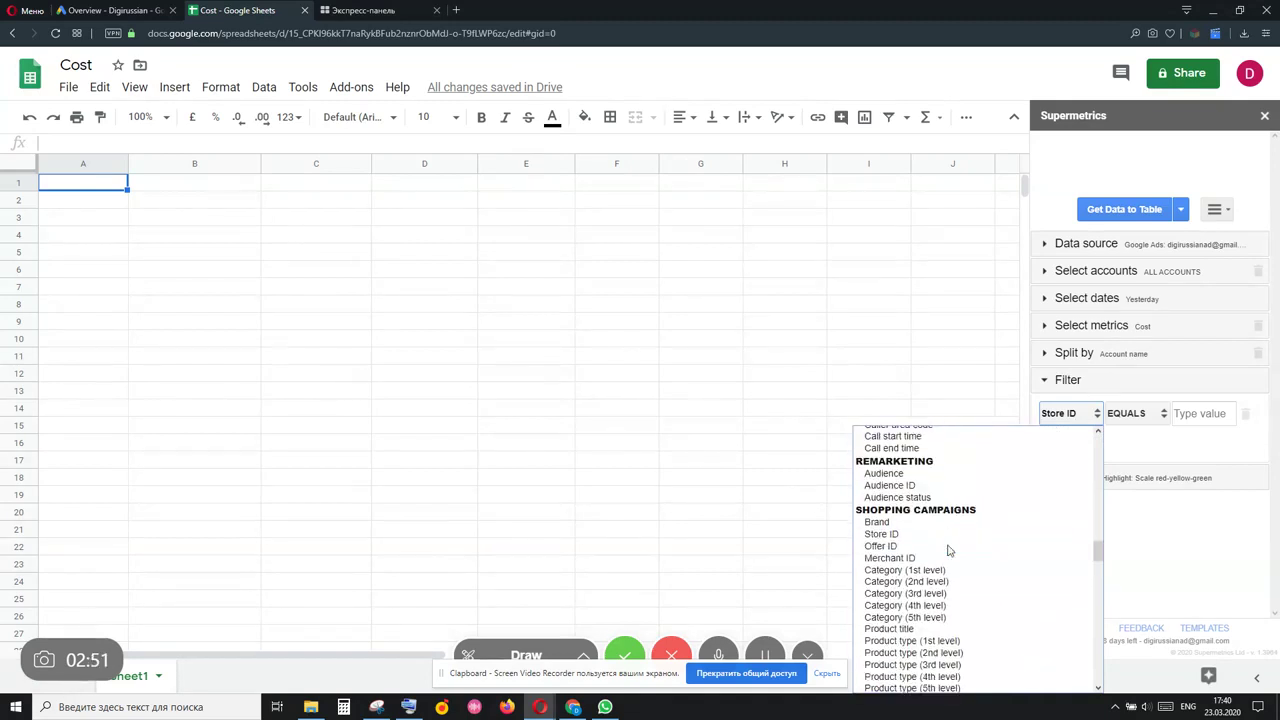
pyautogui.scroll(3, 950, 549)
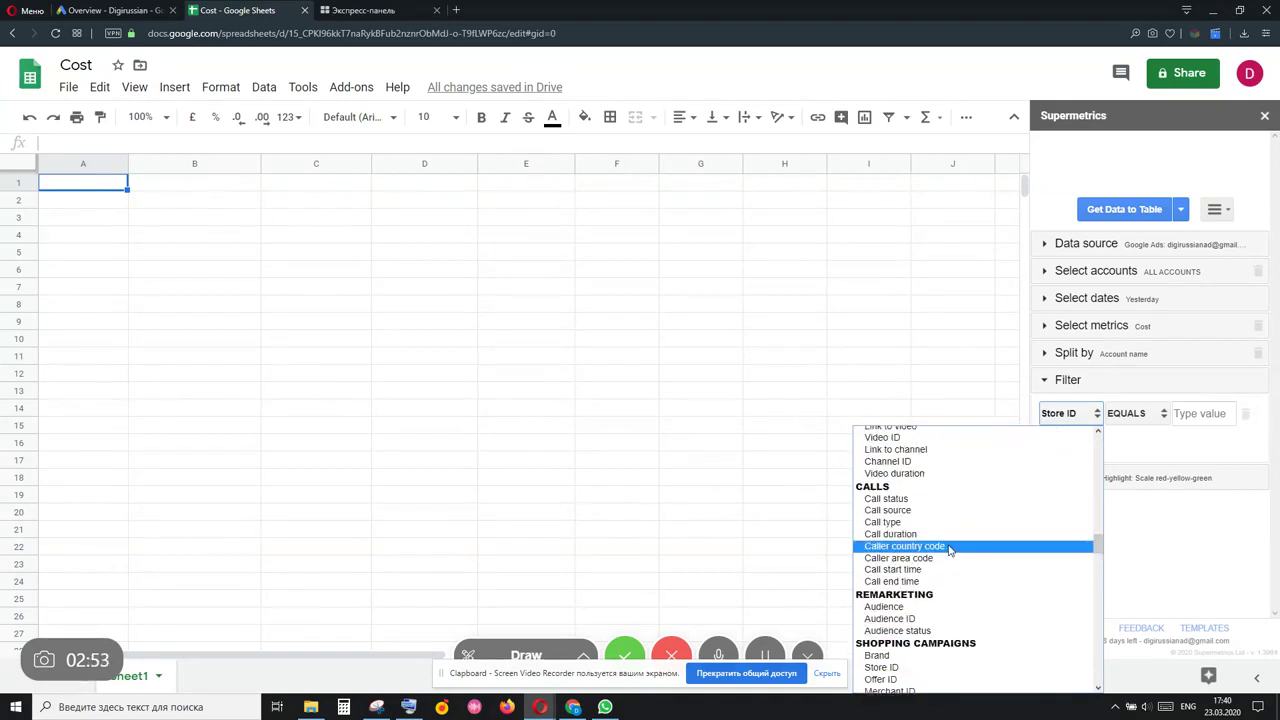
pyautogui.scroll(-3, 949, 549)
pyautogui.scroll(-3, 949, 549)
pyautogui.scroll(-3, 949, 549)
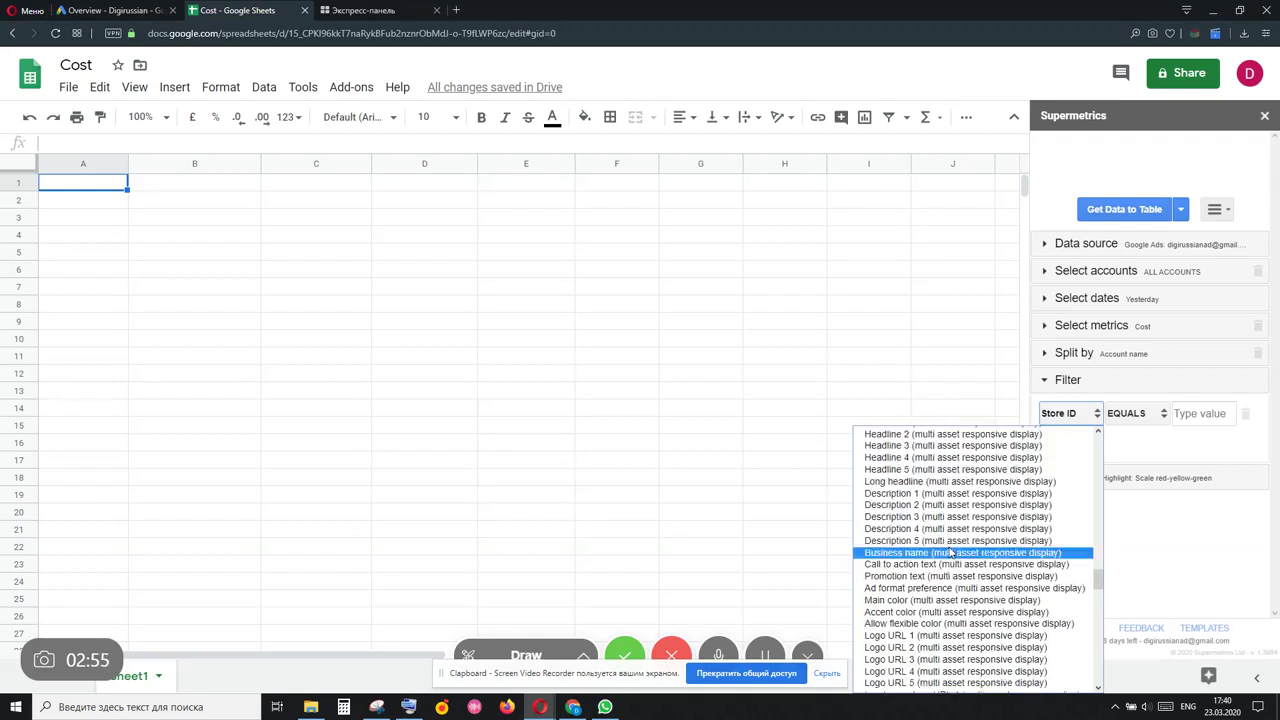
pyautogui.press('Down')
pyautogui.write('cl')
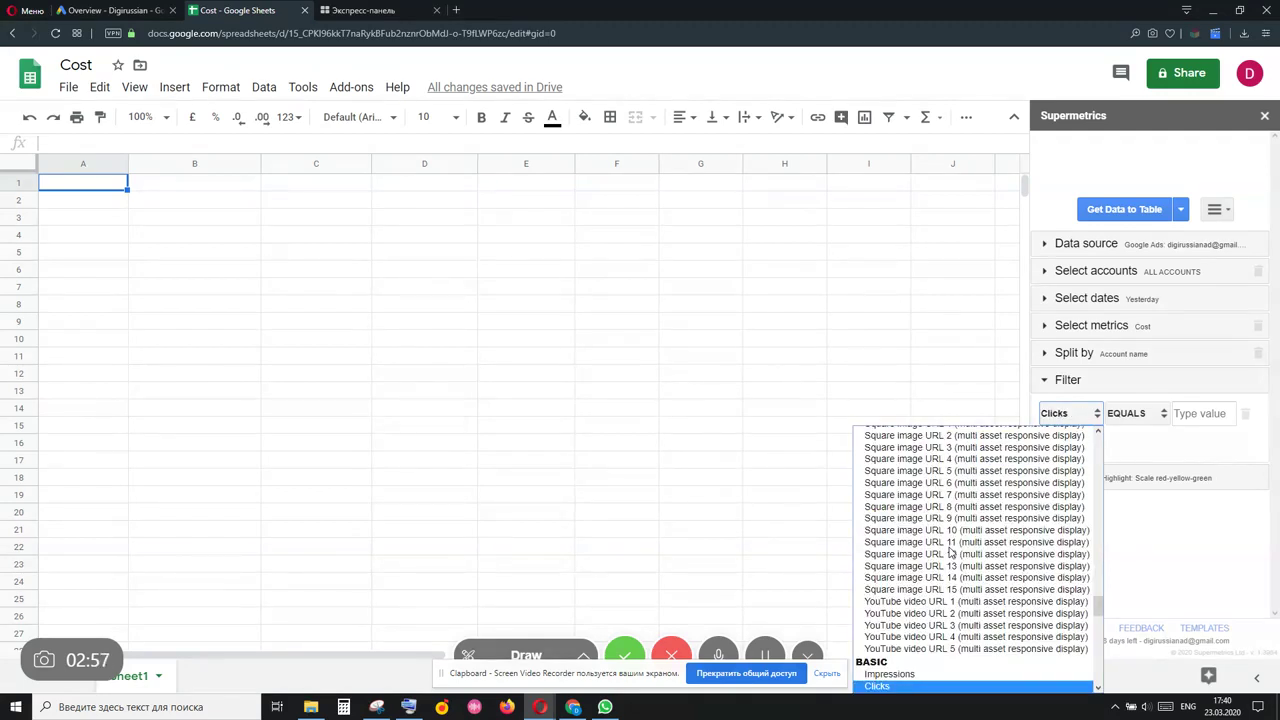
pyautogui.write('o')
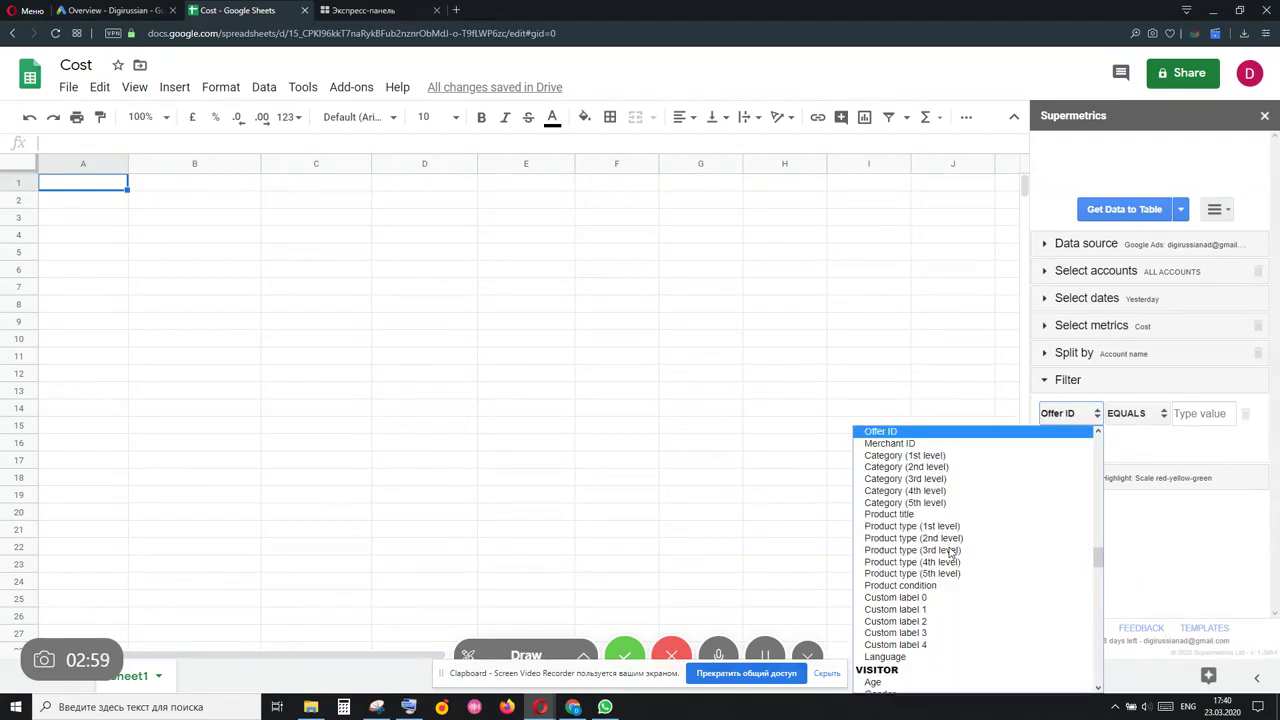
pyautogui.write('cu')
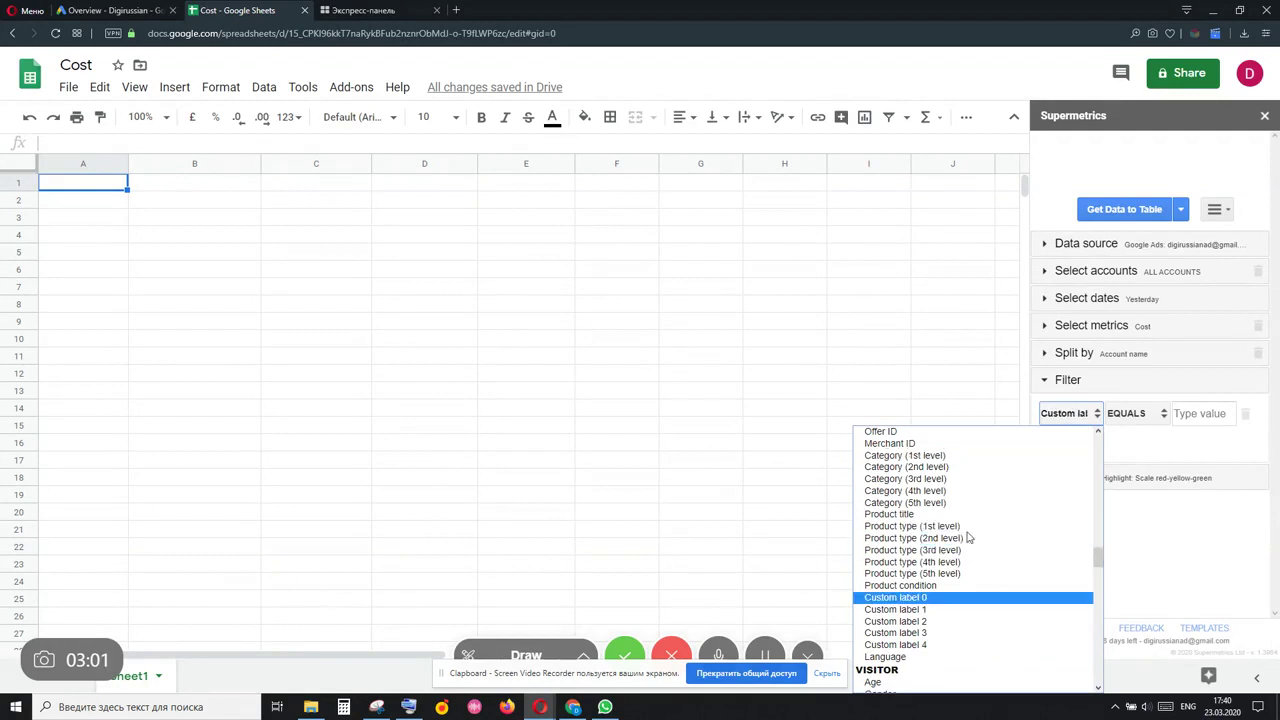
pyautogui.press('Down')
pyautogui.press('Down')
pyautogui.press('Down')
pyautogui.press('Down')
pyautogui.write('dc')
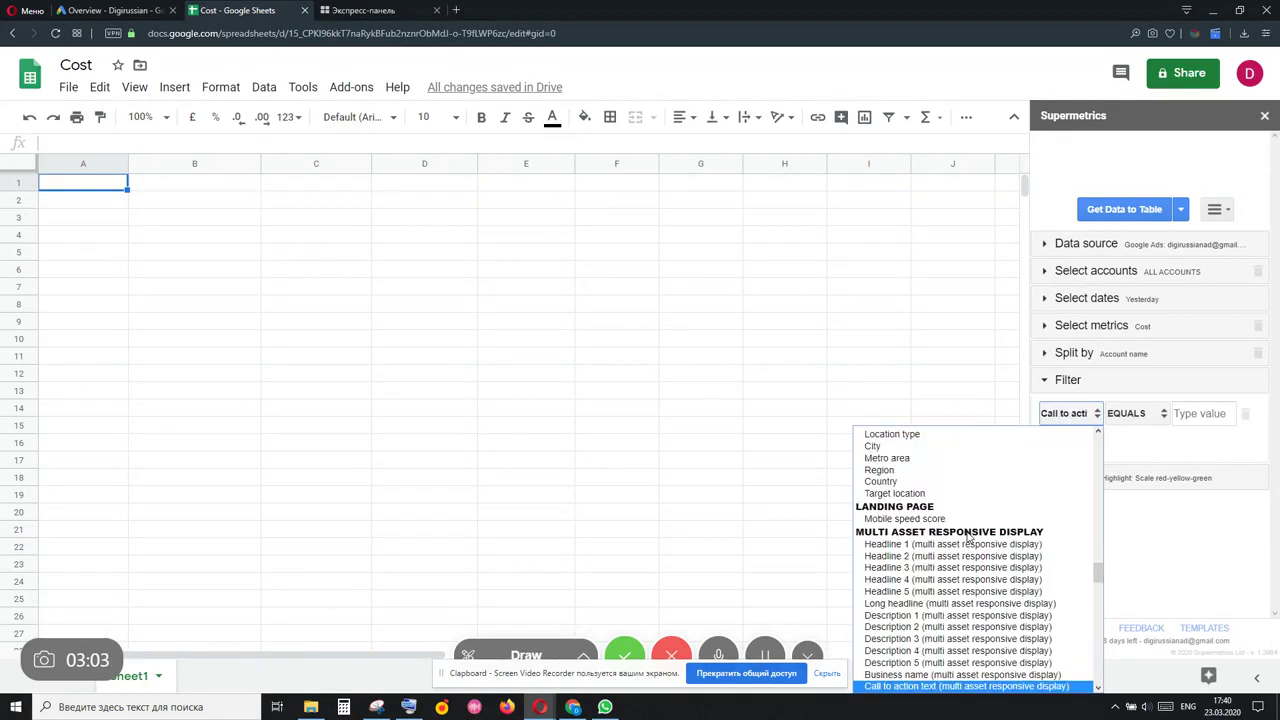
pyautogui.write('l')
pyautogui.press('Down')
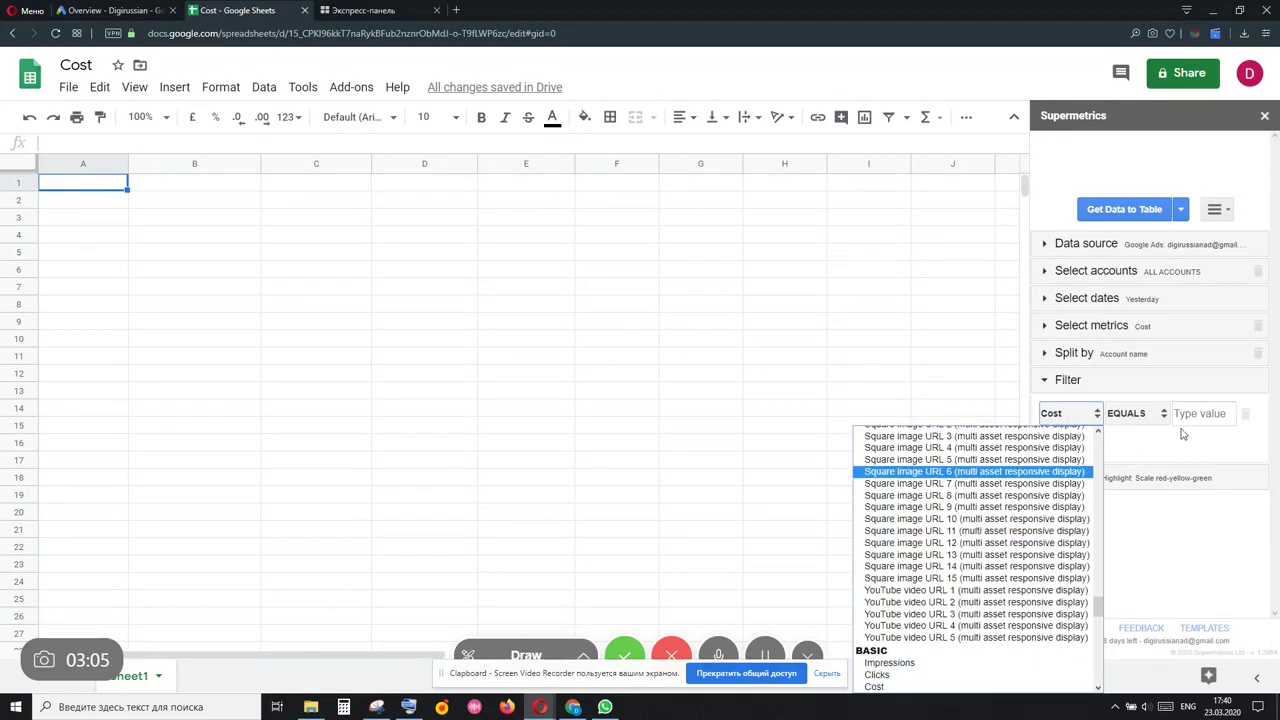
pyautogui.press('Return')
# Step: Complete the filter as Cost GREATER THAN 1 and collapse the Filter settings
pyautogui.click(1135, 413)
pyautogui.click(1152, 457)
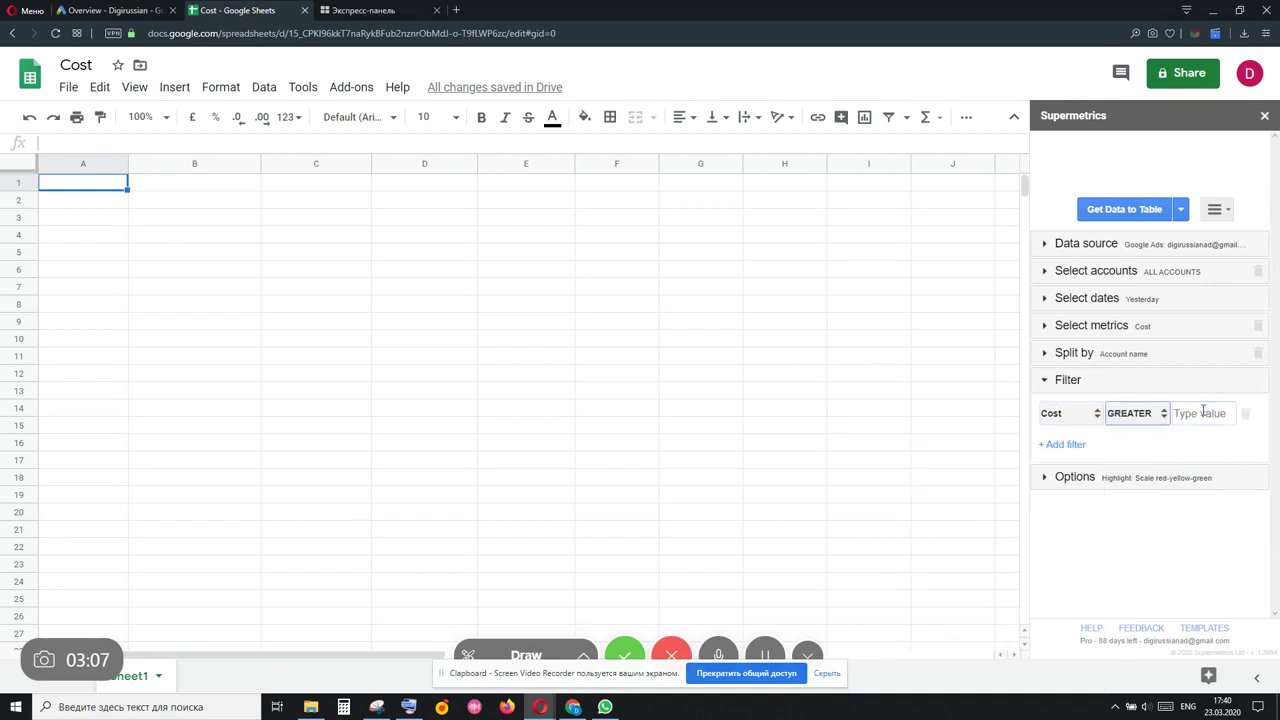
pyautogui.click(1200, 413)
pyautogui.write('1')
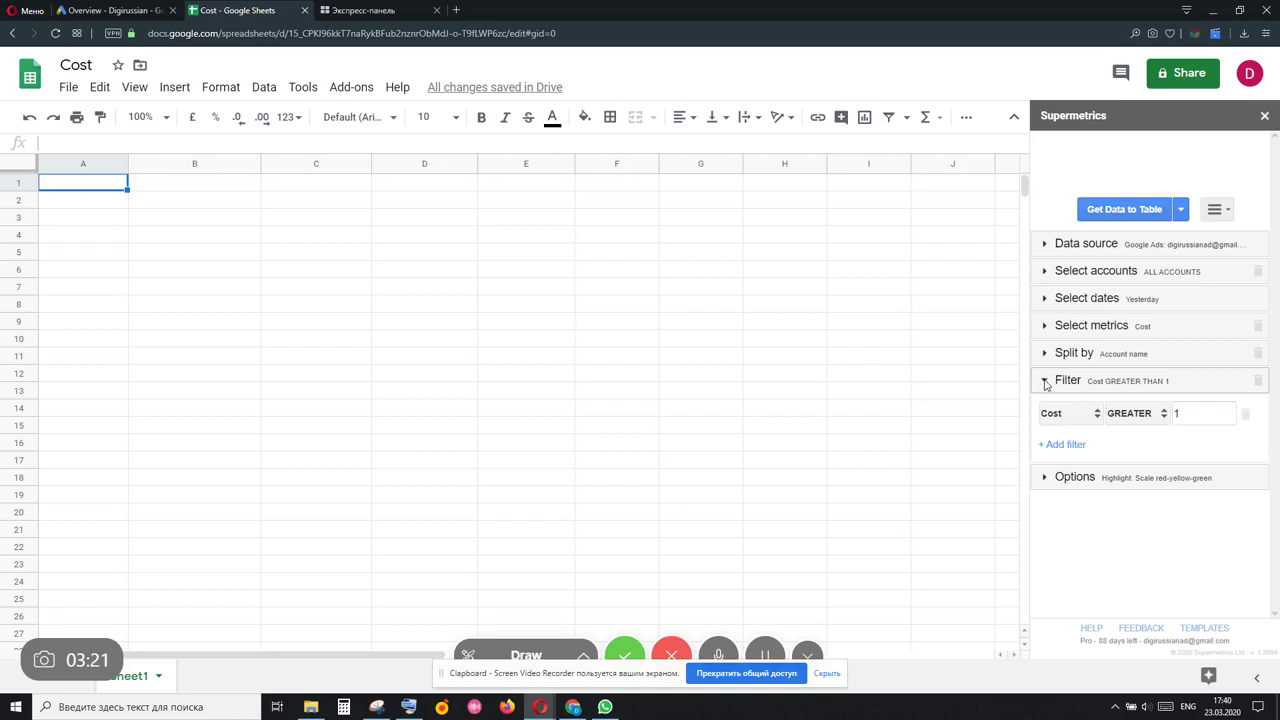
pyautogui.doubleClick(1046, 383)
pyautogui.click(1046, 383)
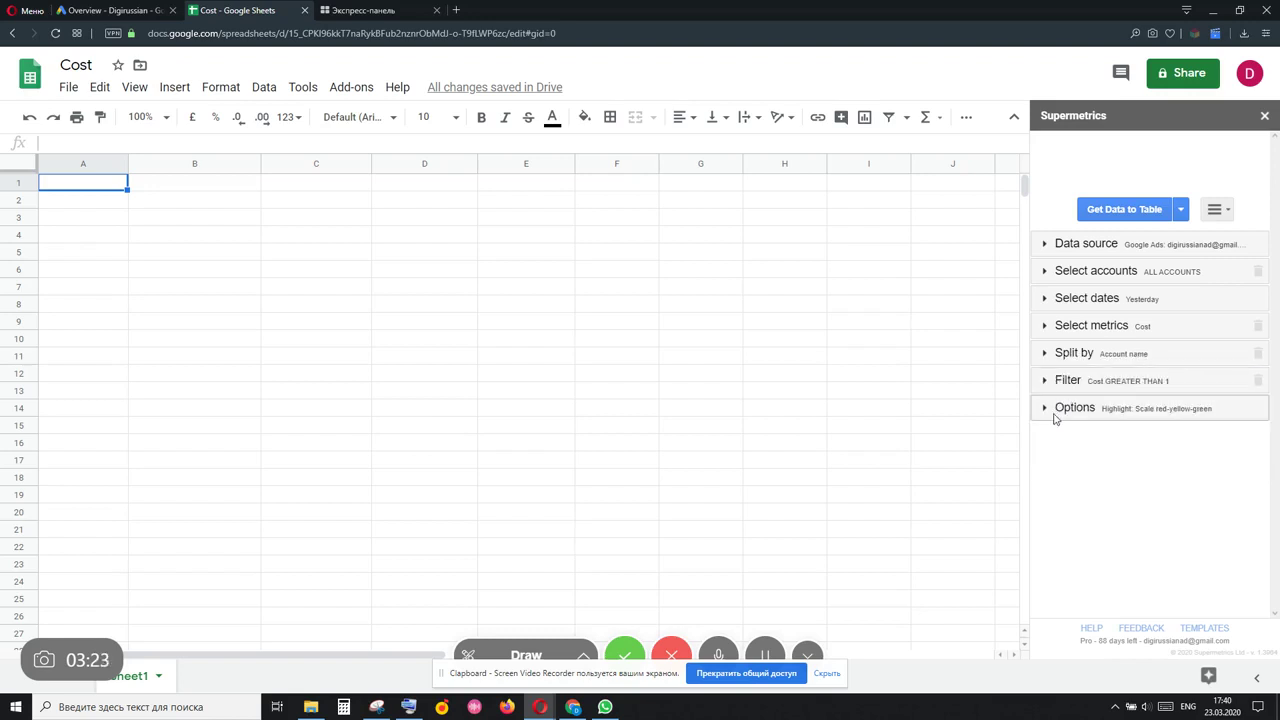
# Step: Set 'Highlight values with colours' to Scale red-yellow-green in the query Options
pyautogui.click(1054, 414)
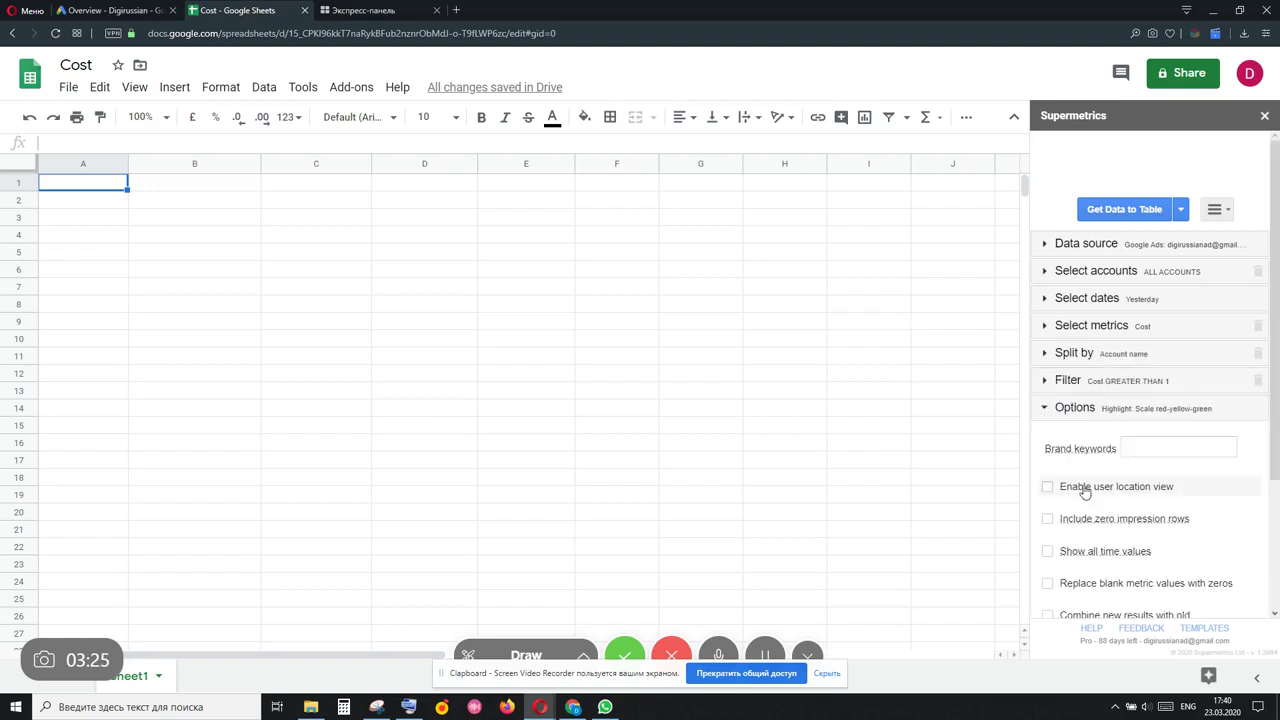
pyautogui.scroll(-1, 1060, 450)
pyautogui.scroll(-2, 1060, 570)
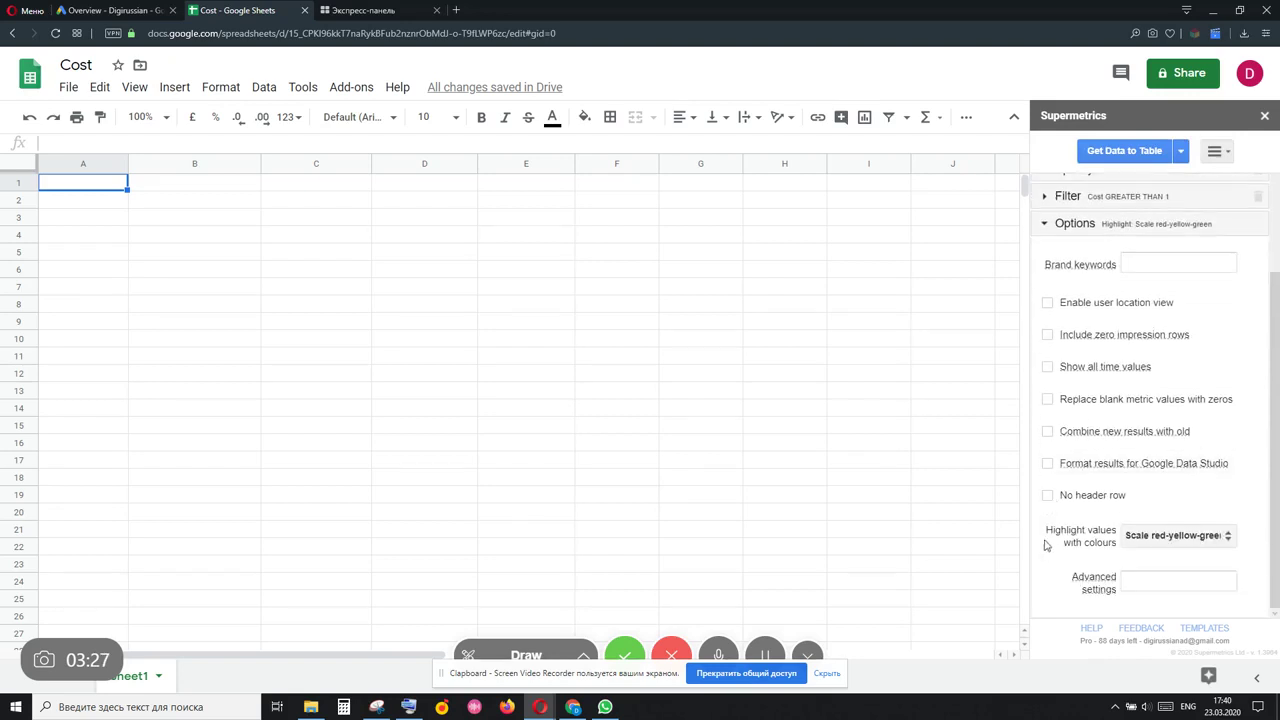
pyautogui.click(1151, 540)
pyautogui.click(1148, 603)
pyautogui.scroll(1, 1083, 374)
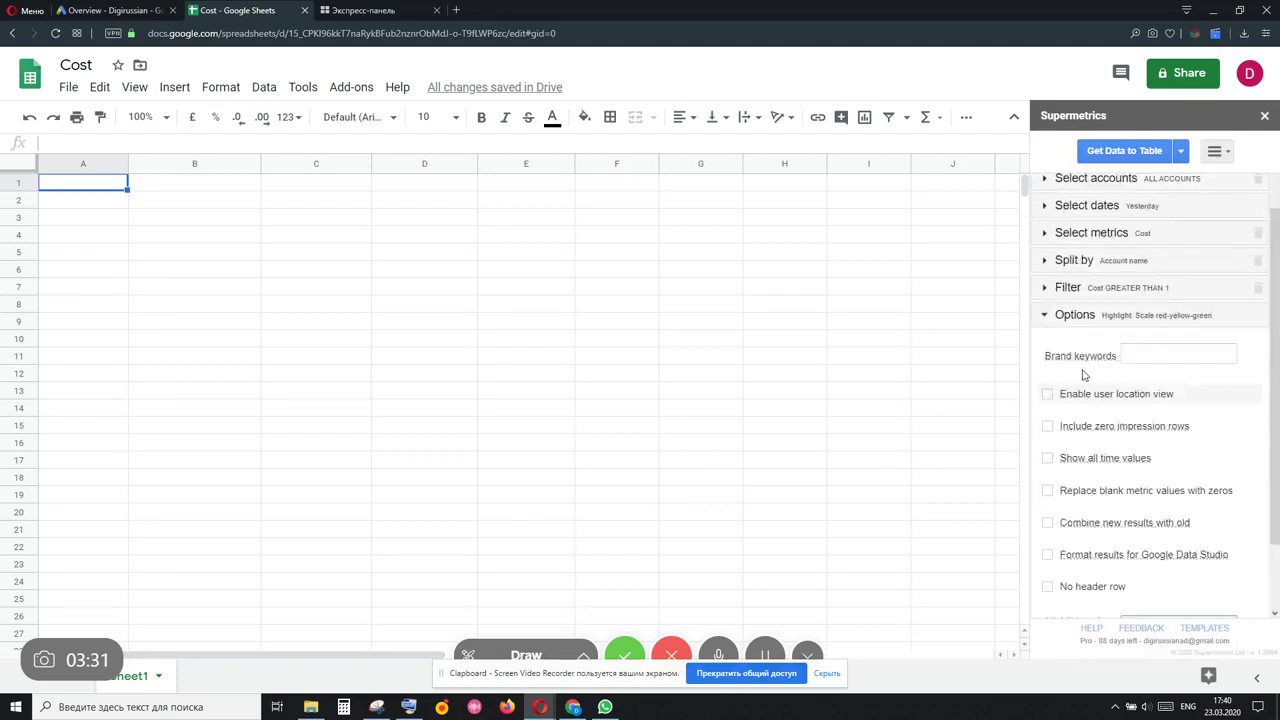
pyautogui.scroll(1, 1083, 374)
pyautogui.click(1048, 358)
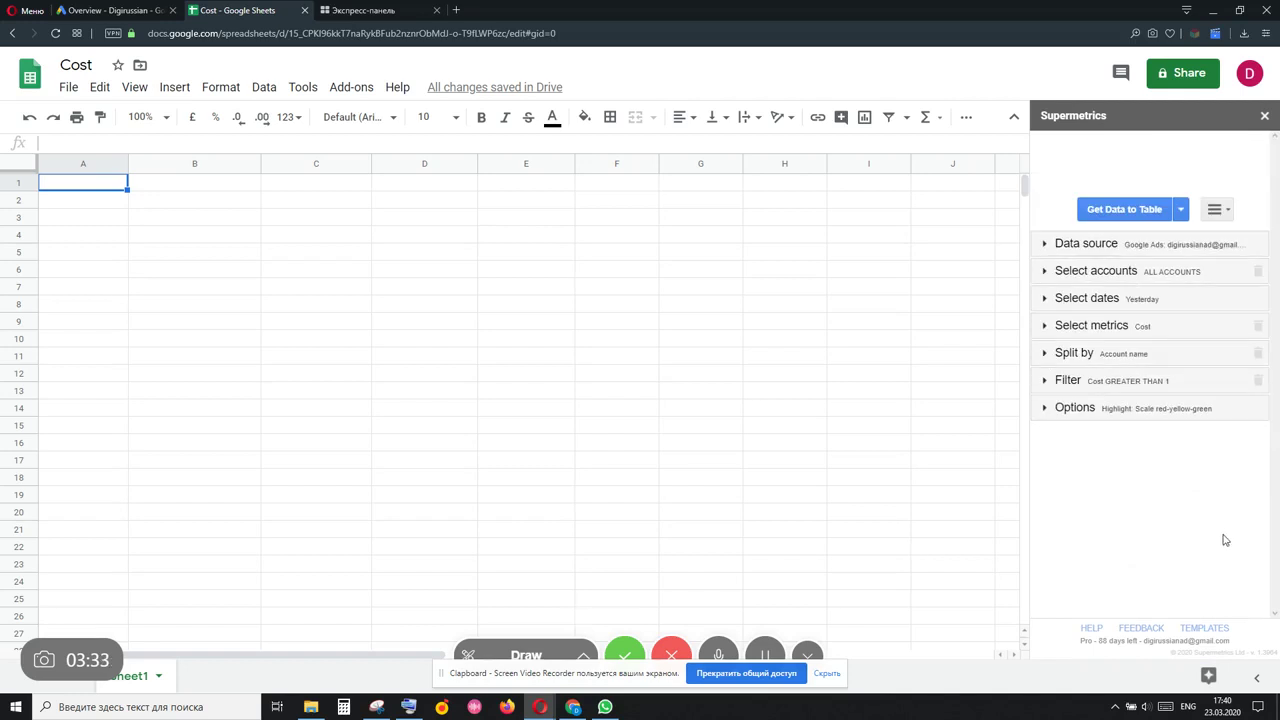
# Step: Run Get Data to Table with A2 selected to pull yesterday's cost by account
pyautogui.click(80, 200)
pyautogui.click(1113, 216)
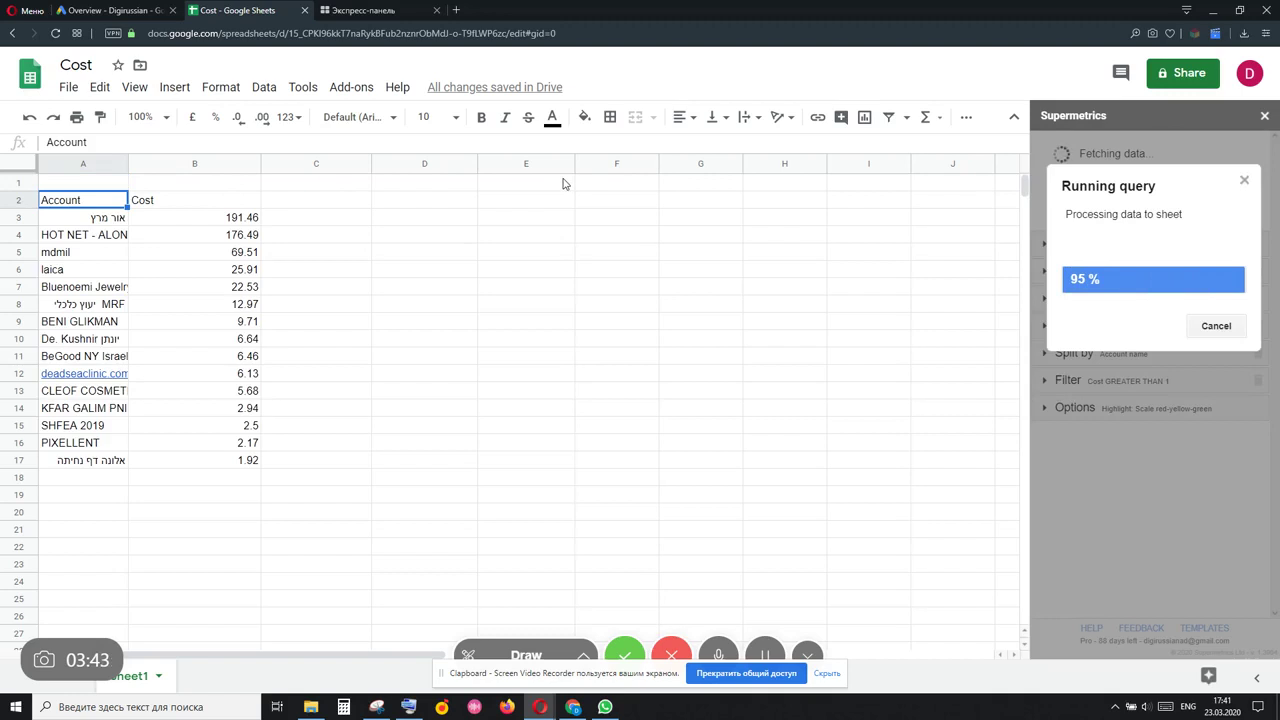
pyautogui.click(100, 220)
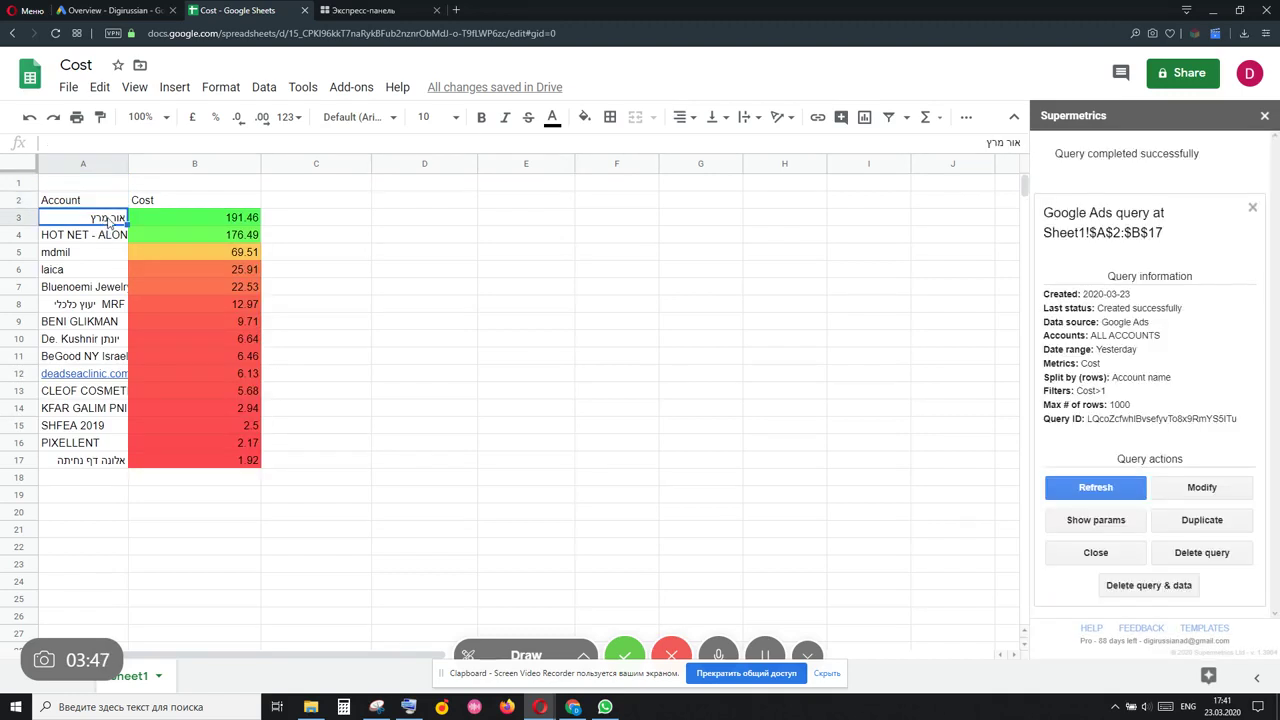
pyautogui.click(169, 252)
pyautogui.click(147, 218)
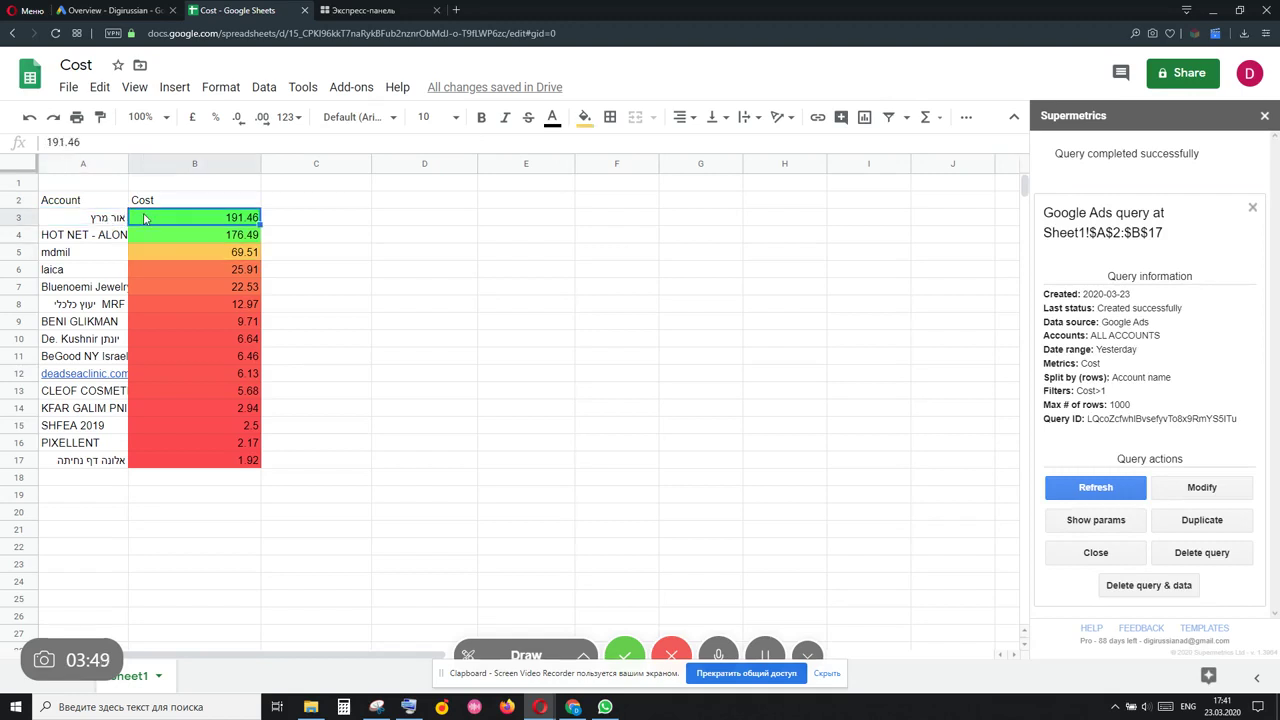
pyautogui.click(92, 222)
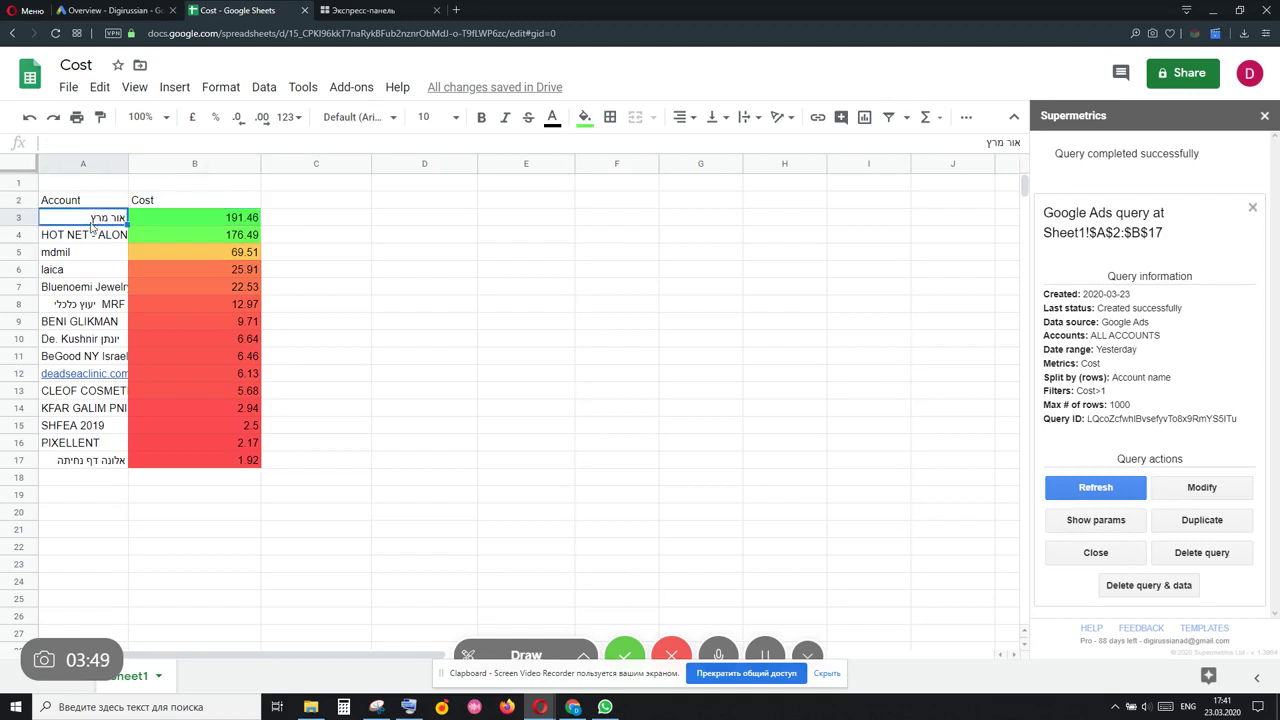
# Step: Check the fetched cost values, such as 191.46 and 176.49 in column B
pyautogui.click(218, 222)
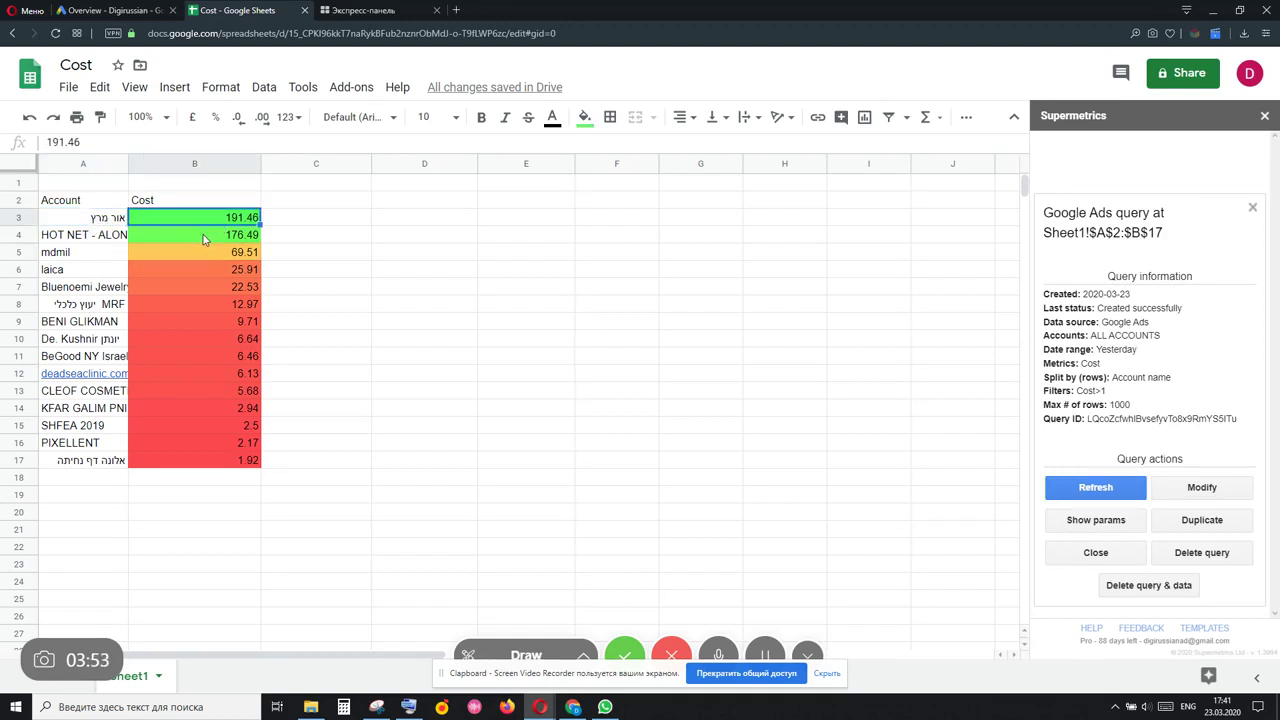
pyautogui.click(204, 239)
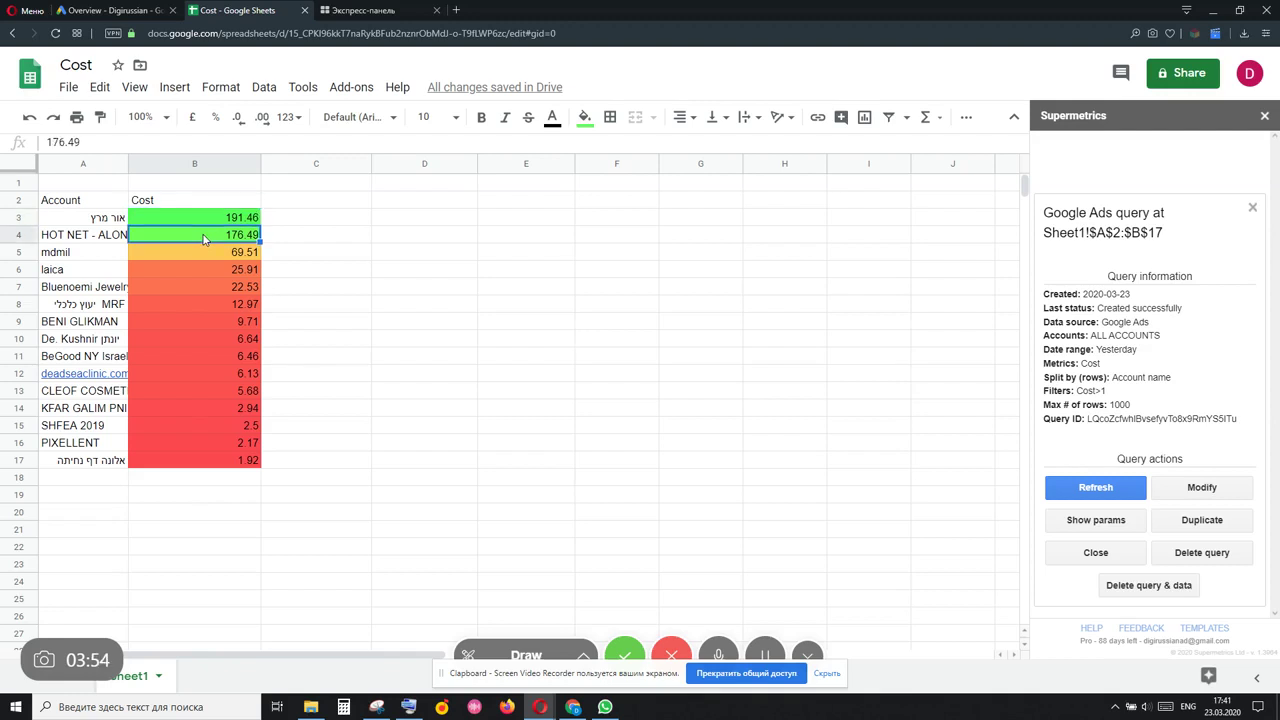
pyautogui.click(99, 188)
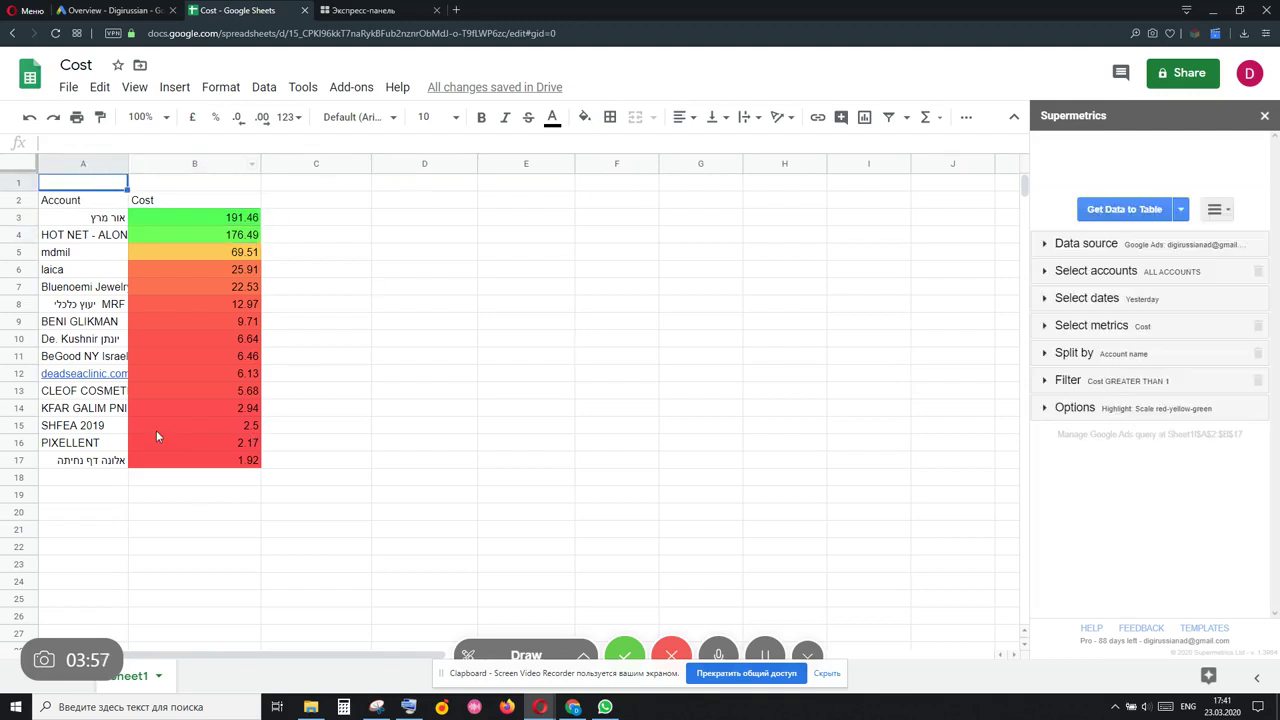
pyautogui.click(100, 203)
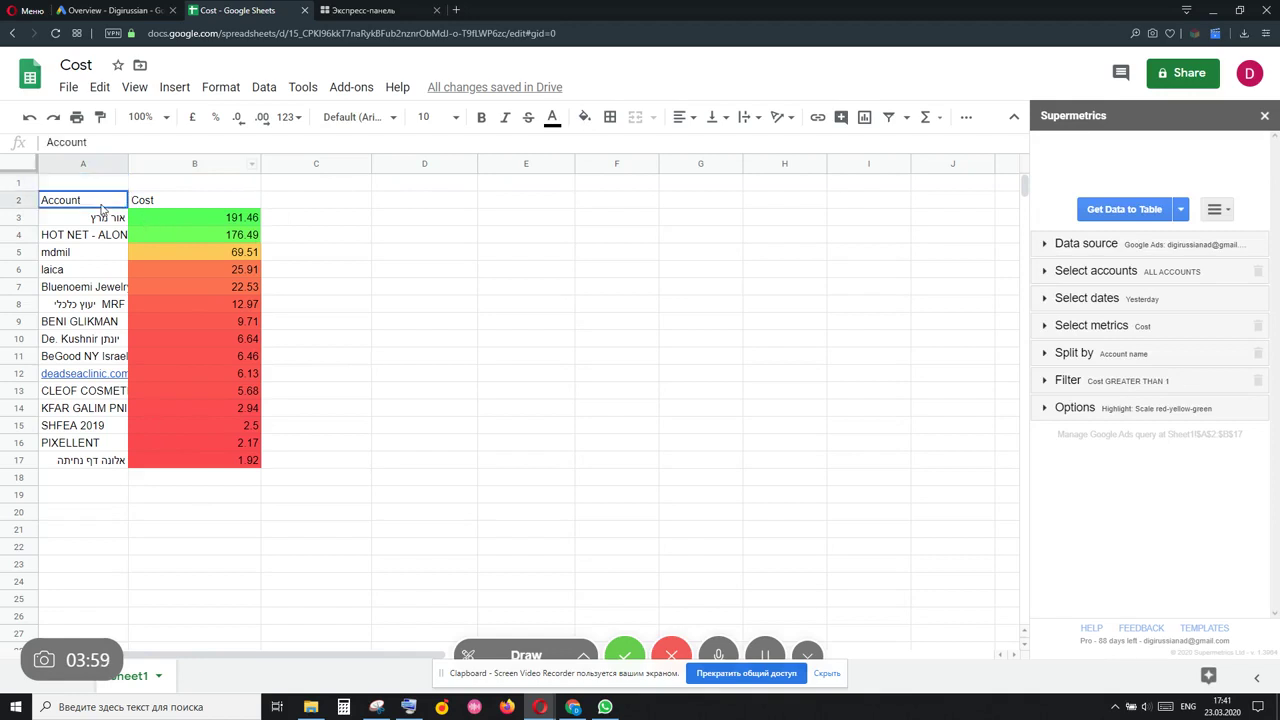
# Step: Set the Account and Cost headers in A2:B2 to font size 12
pyautogui.moveTo(182, 210); pyautogui.dragTo(104, 207)
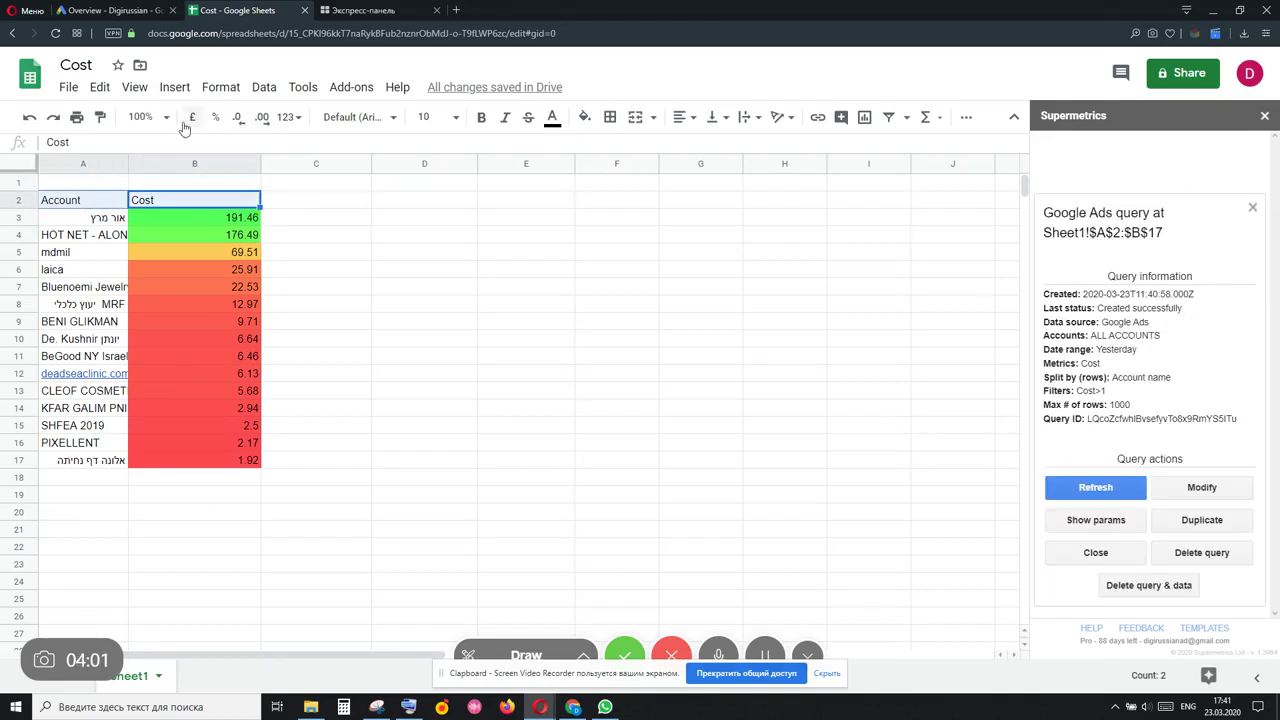
pyautogui.click(426, 117)
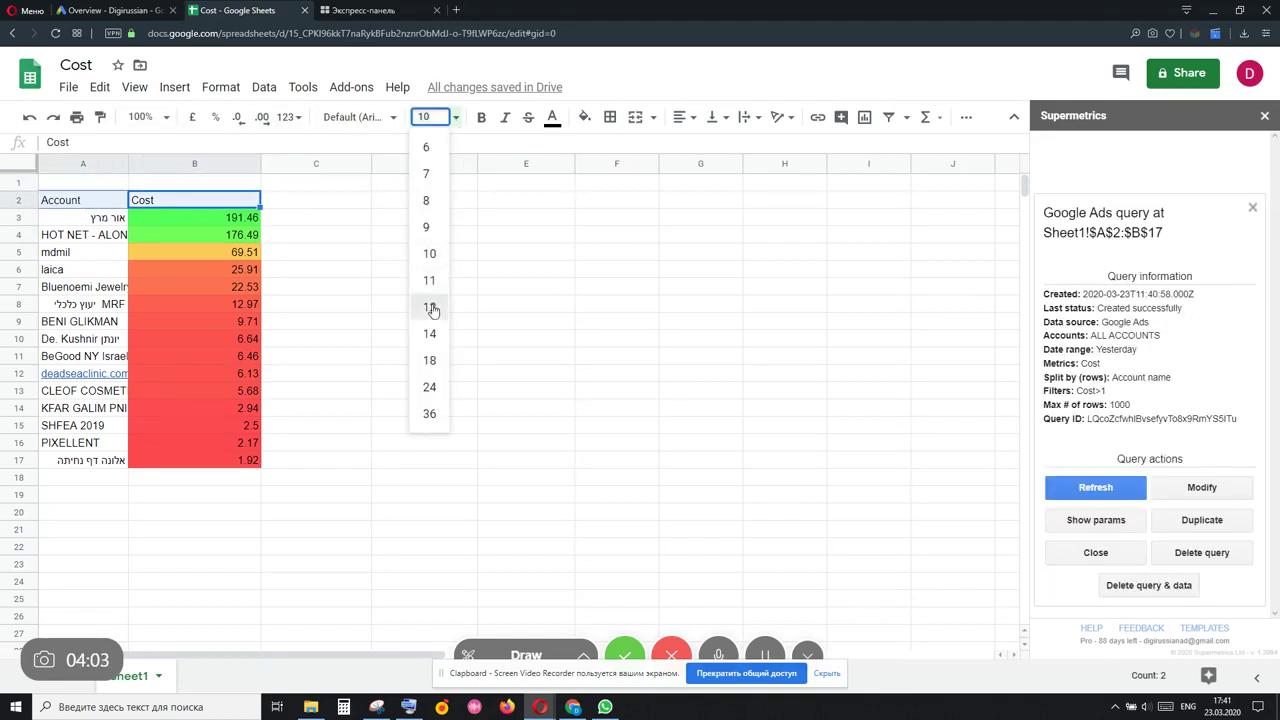
pyautogui.click(430, 306)
pyautogui.press('Down')
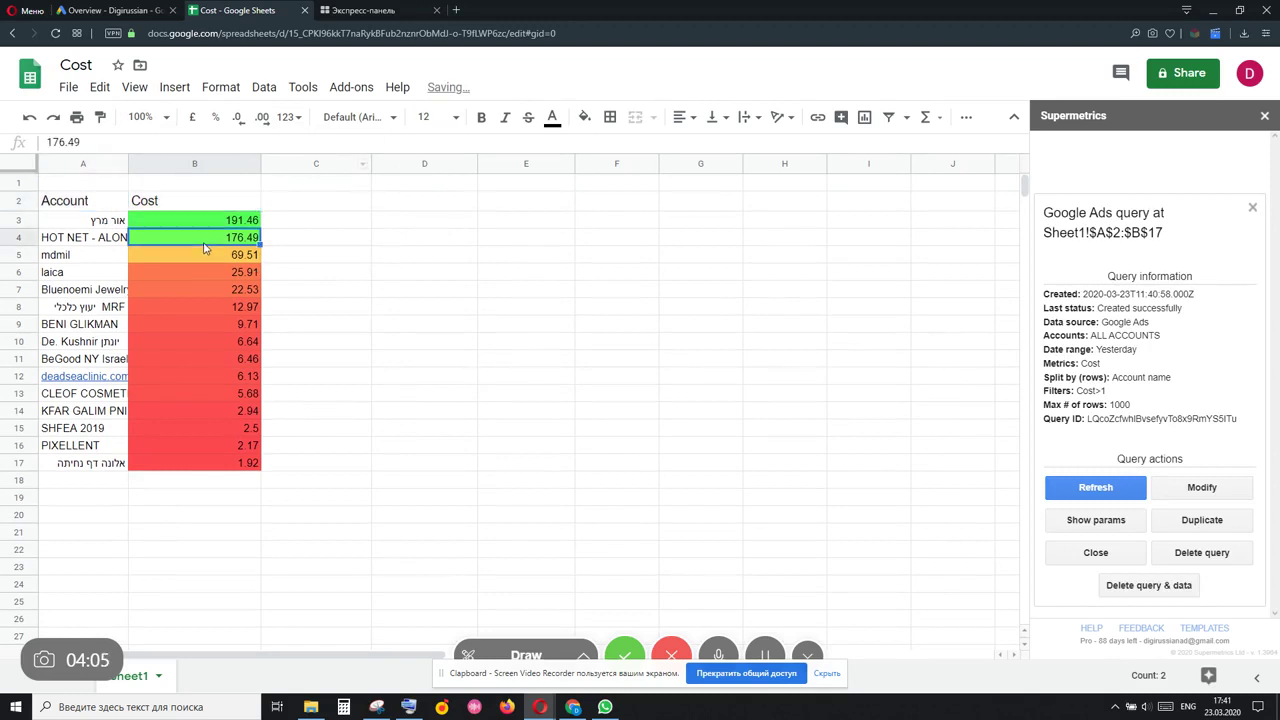
# Step: Review the table values, such as 9.71 in B9 and 176.49 in B4
pyautogui.click(214, 320)
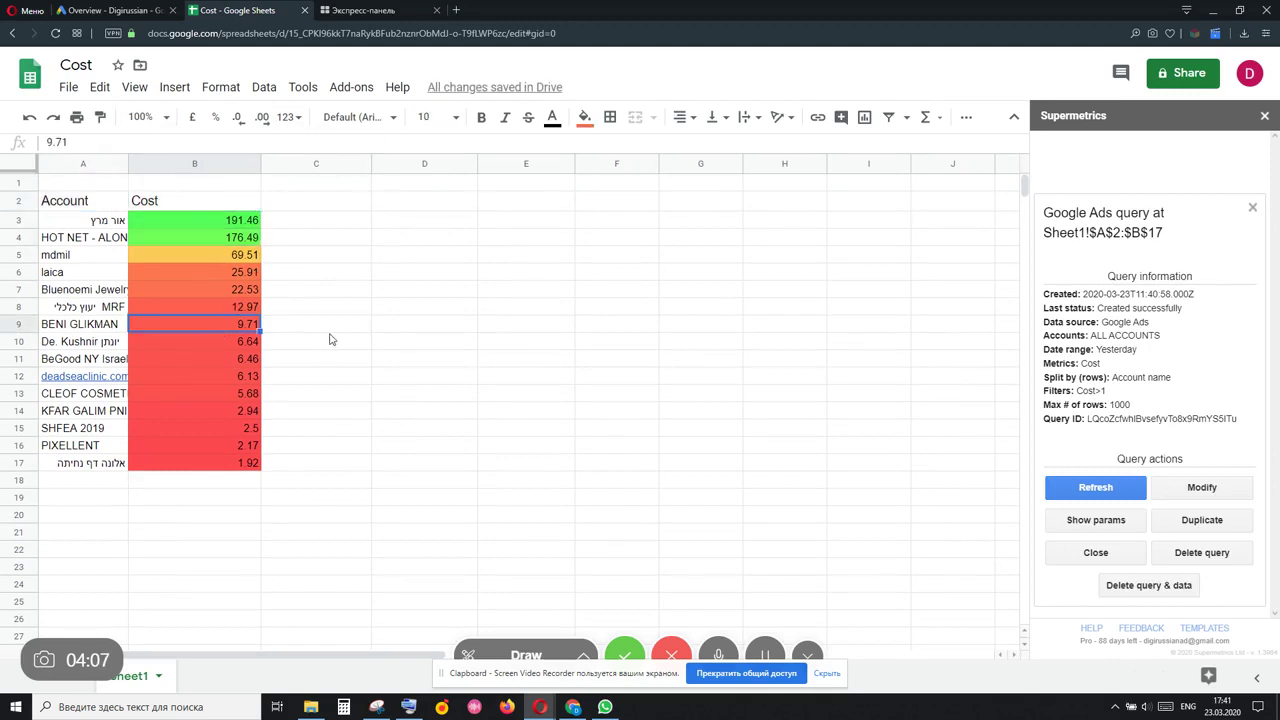
pyautogui.click(245, 240)
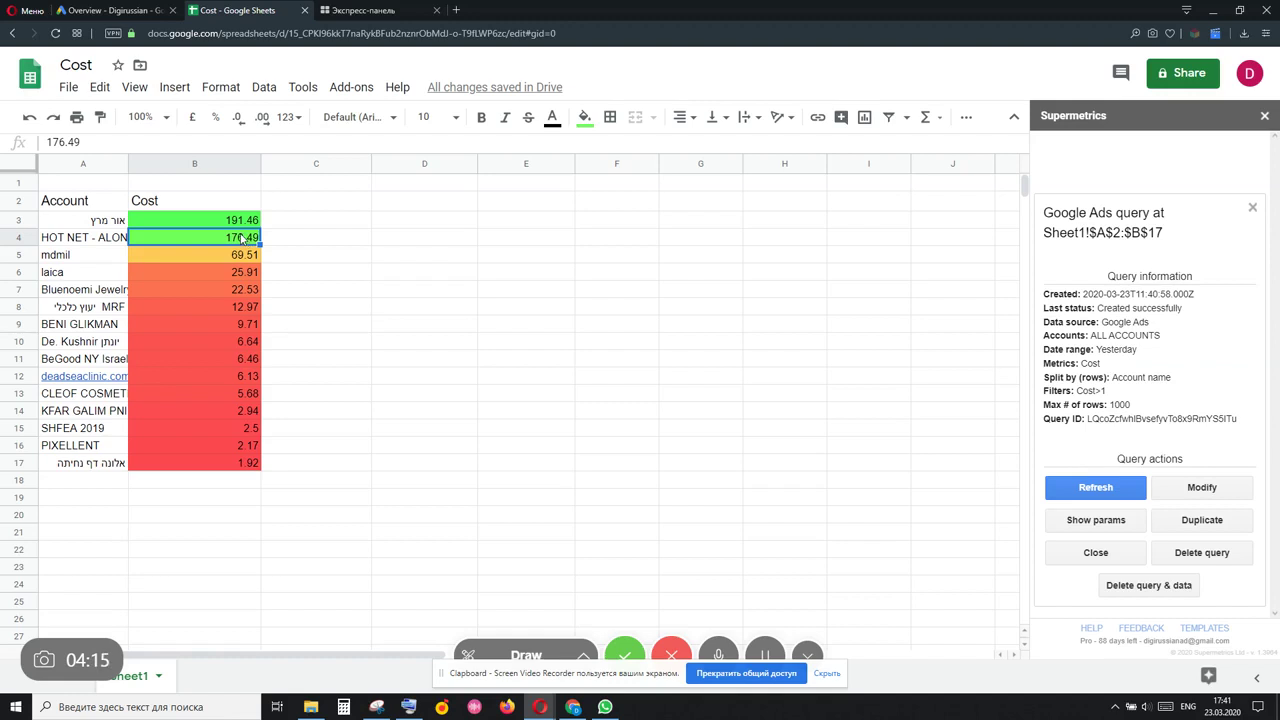
pyautogui.click(124, 292)
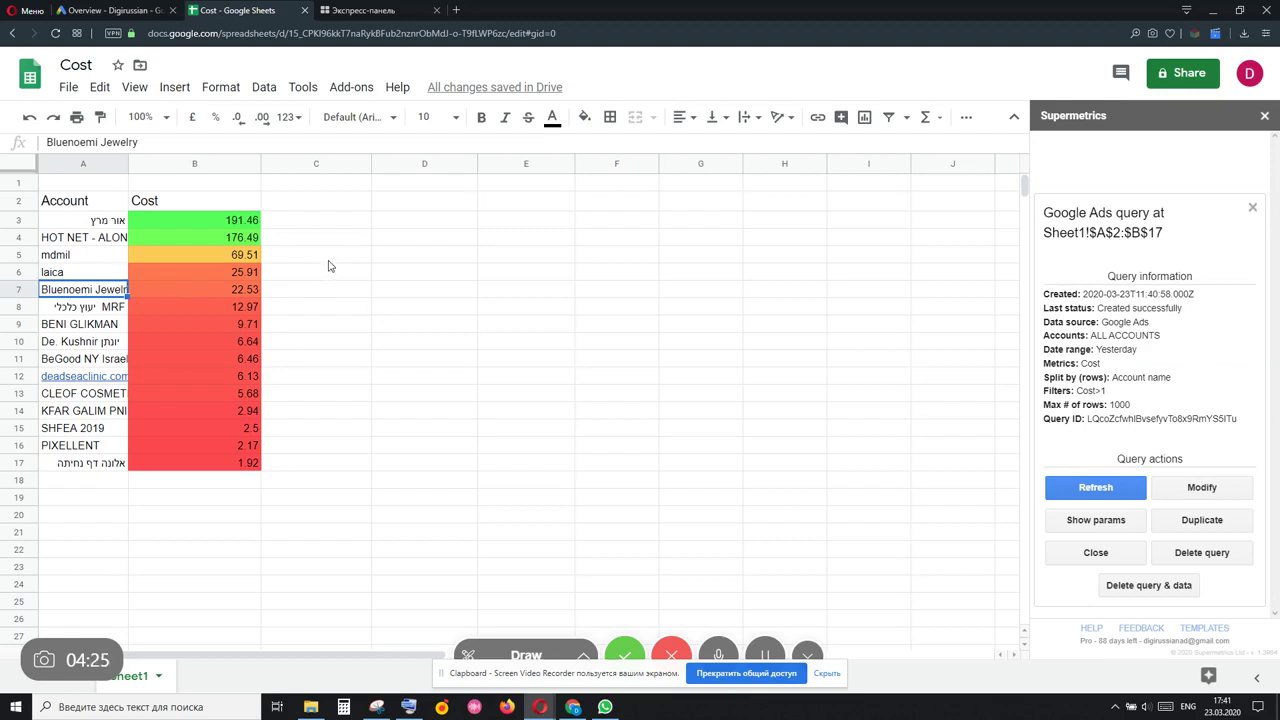
# Step: Merge A1:B1 and enter the title 'Google'
pyautogui.press('Up')
pyautogui.press('Up')
pyautogui.press('Up')
pyautogui.press('Right')
pyautogui.press('Right')
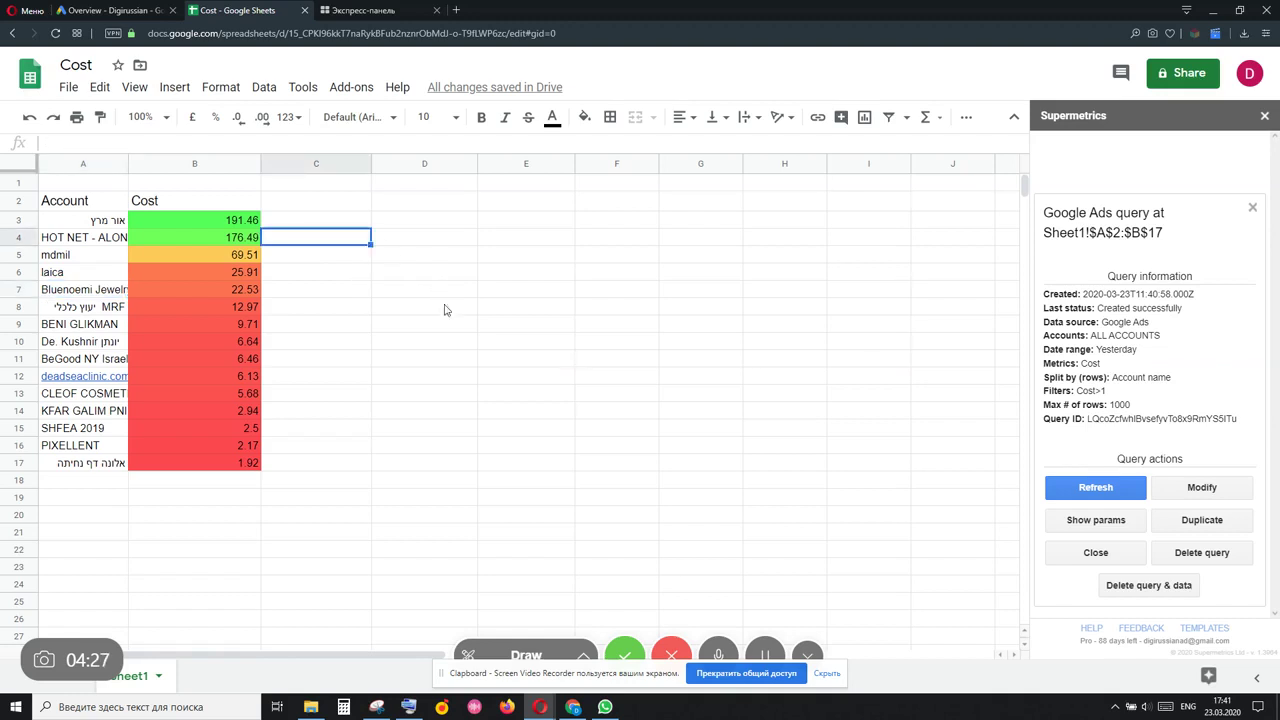
pyautogui.press('Right')
pyautogui.press('Right')
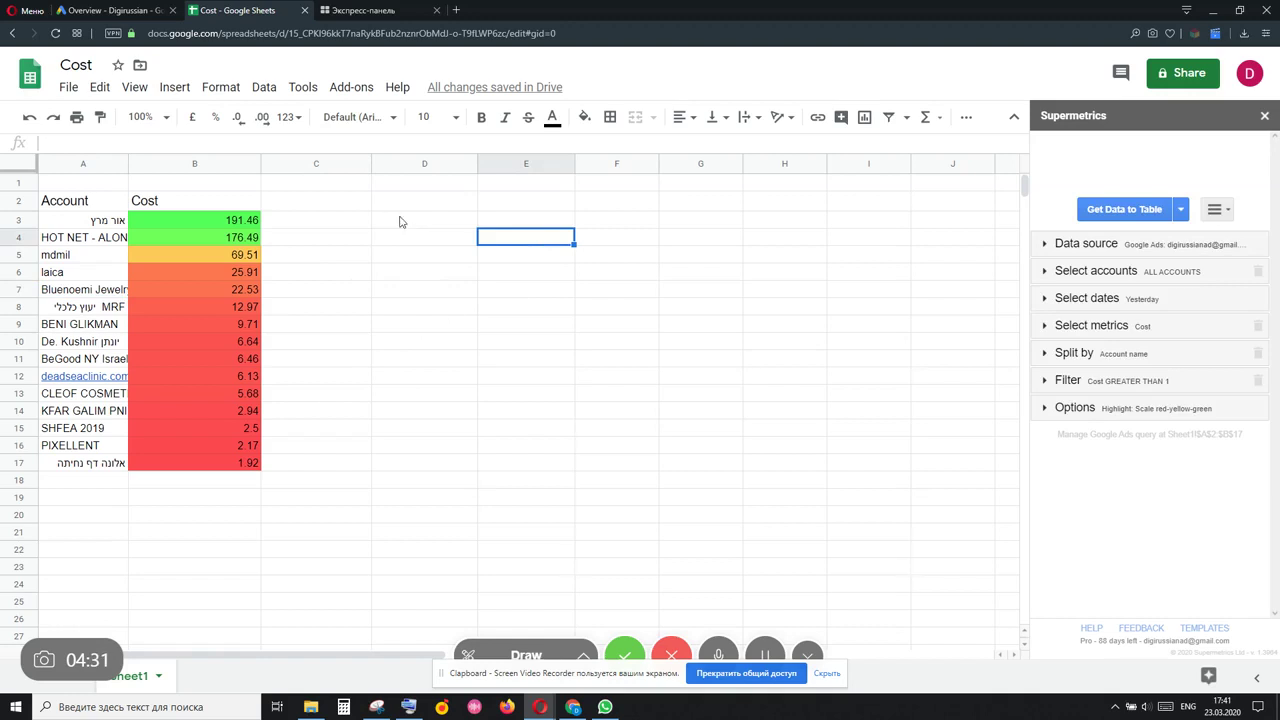
pyautogui.moveTo(88, 184); pyautogui.dragTo(145, 190)
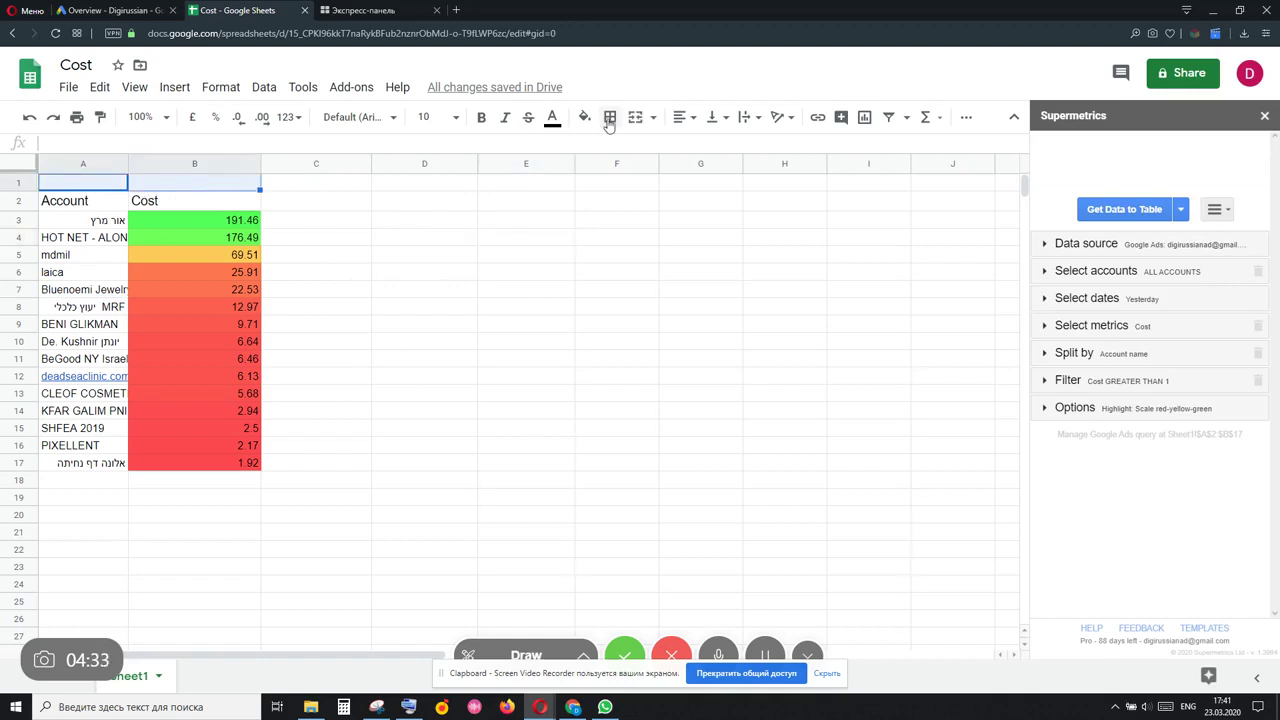
pyautogui.click(650, 119)
pyautogui.click(680, 148)
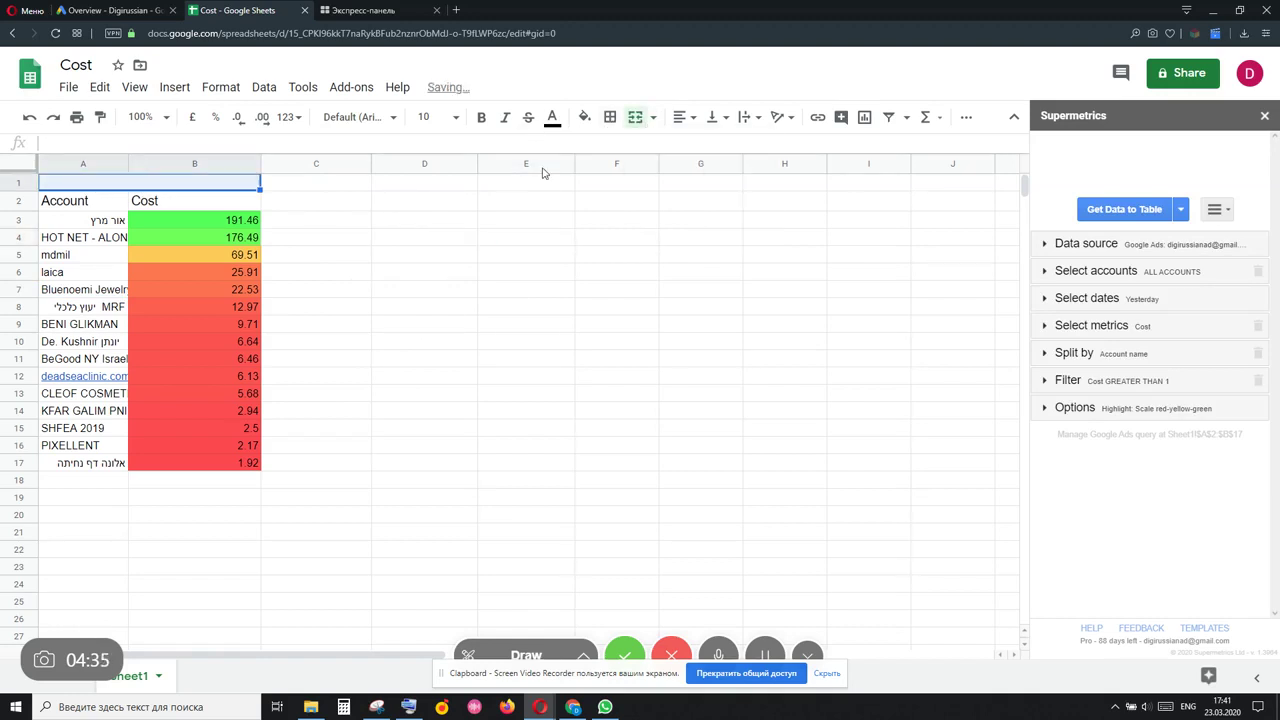
pyautogui.write('s')
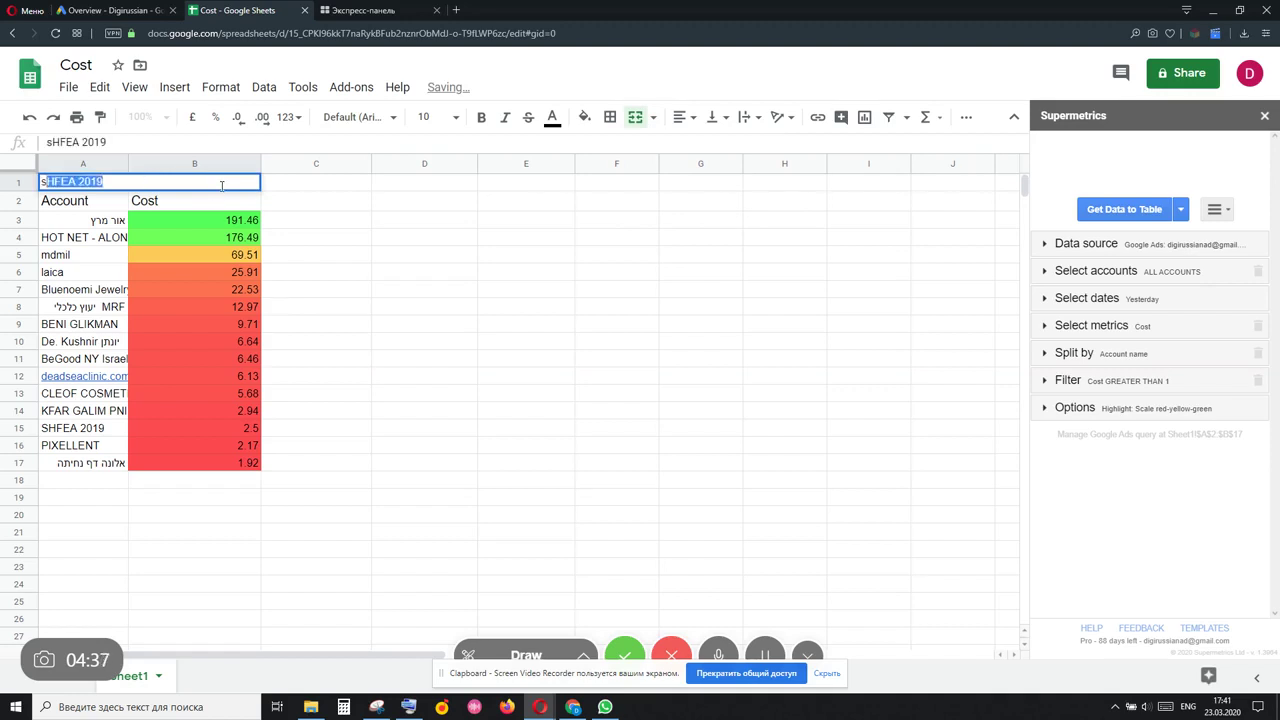
pyautogui.press('BackSpace')
pyautogui.press('BackSpace')
pyautogui.write('Go')
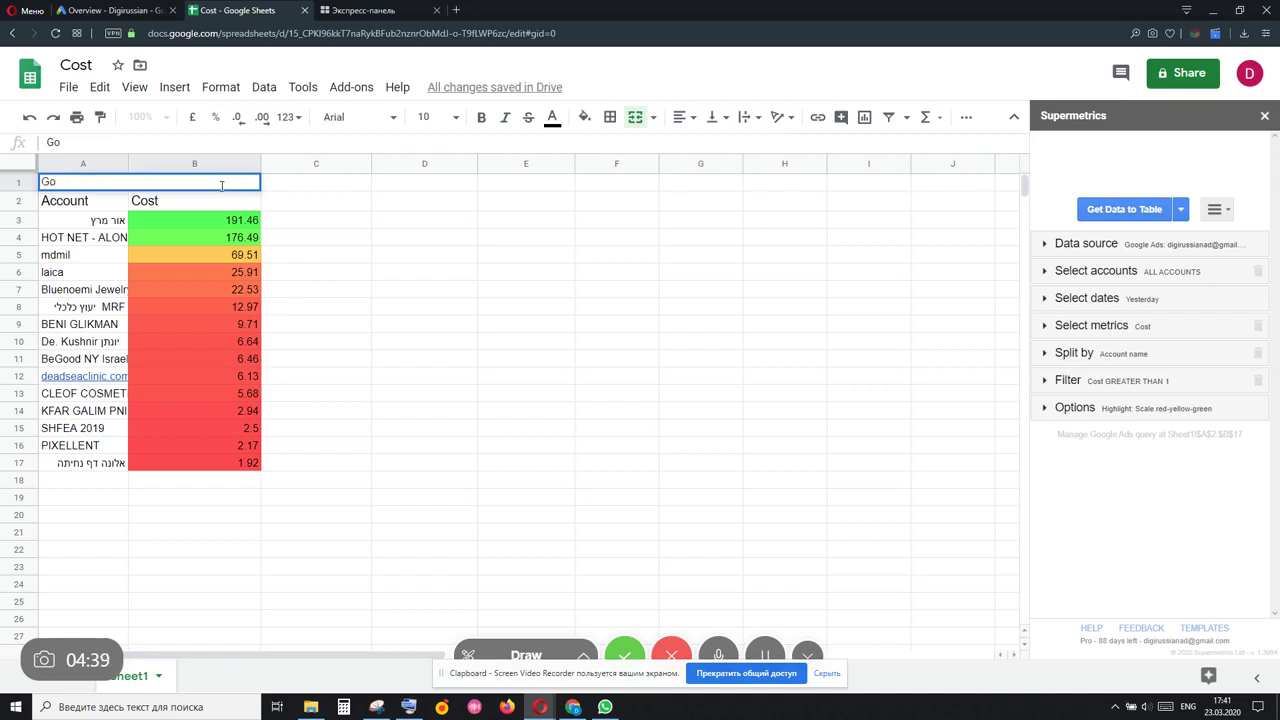
pyautogui.write('ogl')
pyautogui.write('E')
pyautogui.click(361, 278)
# Step: Centre the Google title horizontally and fill it yellow
pyautogui.click(104, 185)
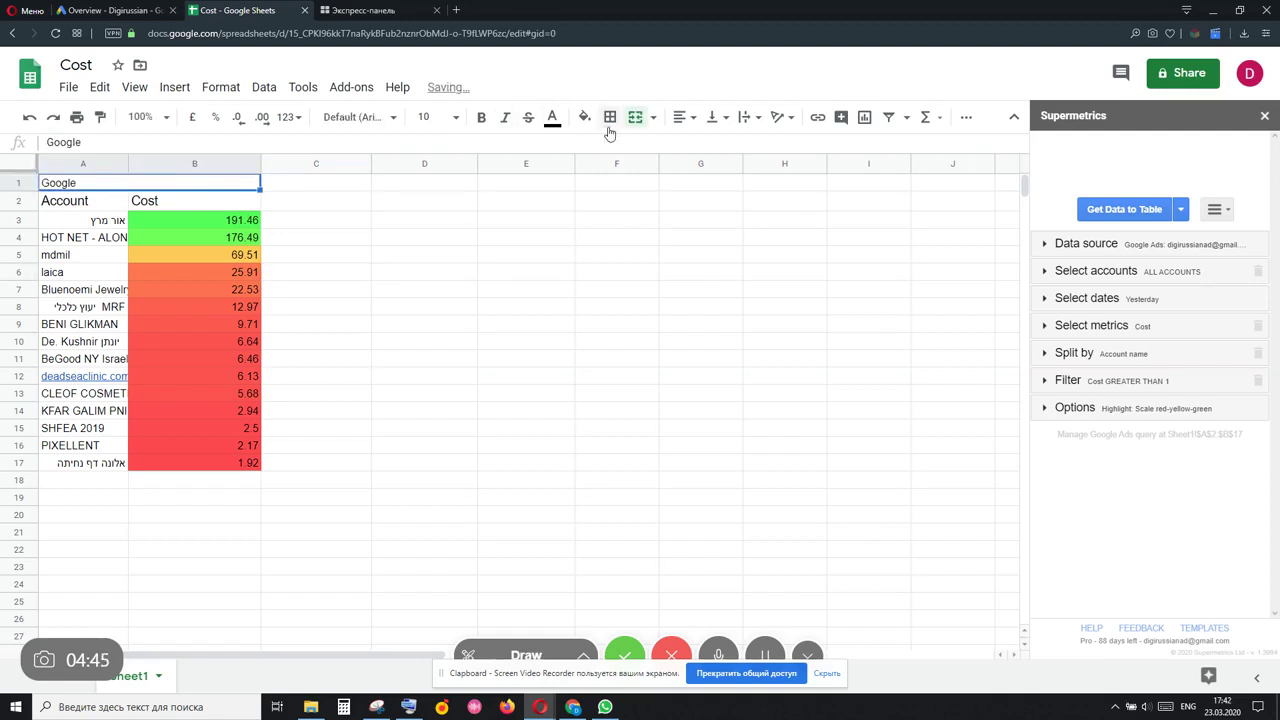
pyautogui.click(682, 117)
pyautogui.click(703, 146)
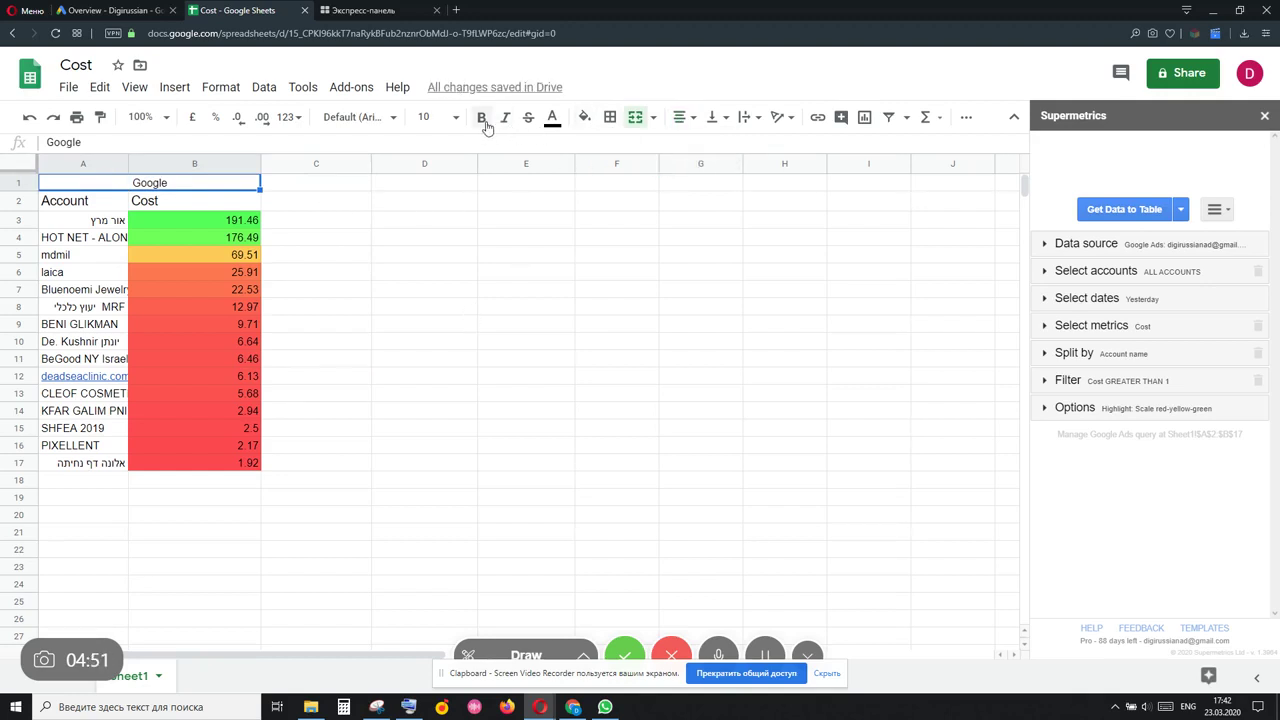
pyautogui.click(585, 117)
pyautogui.click(643, 203)
pyautogui.click(455, 310)
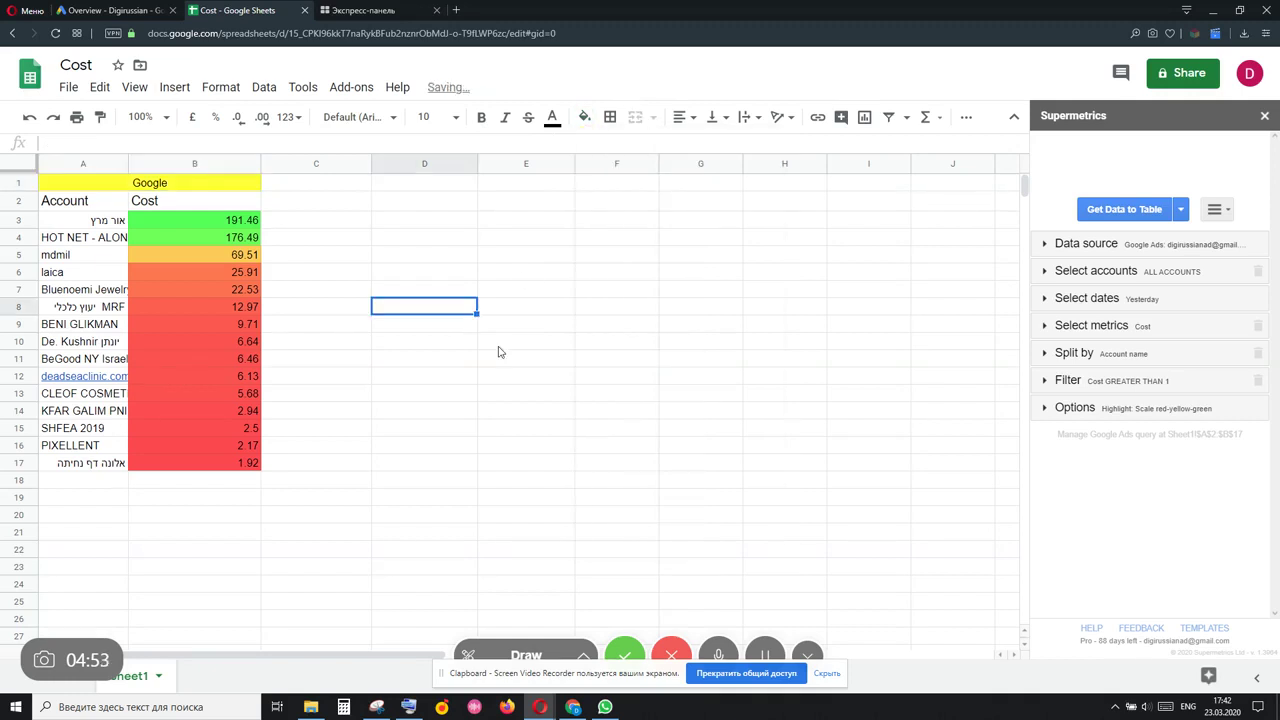